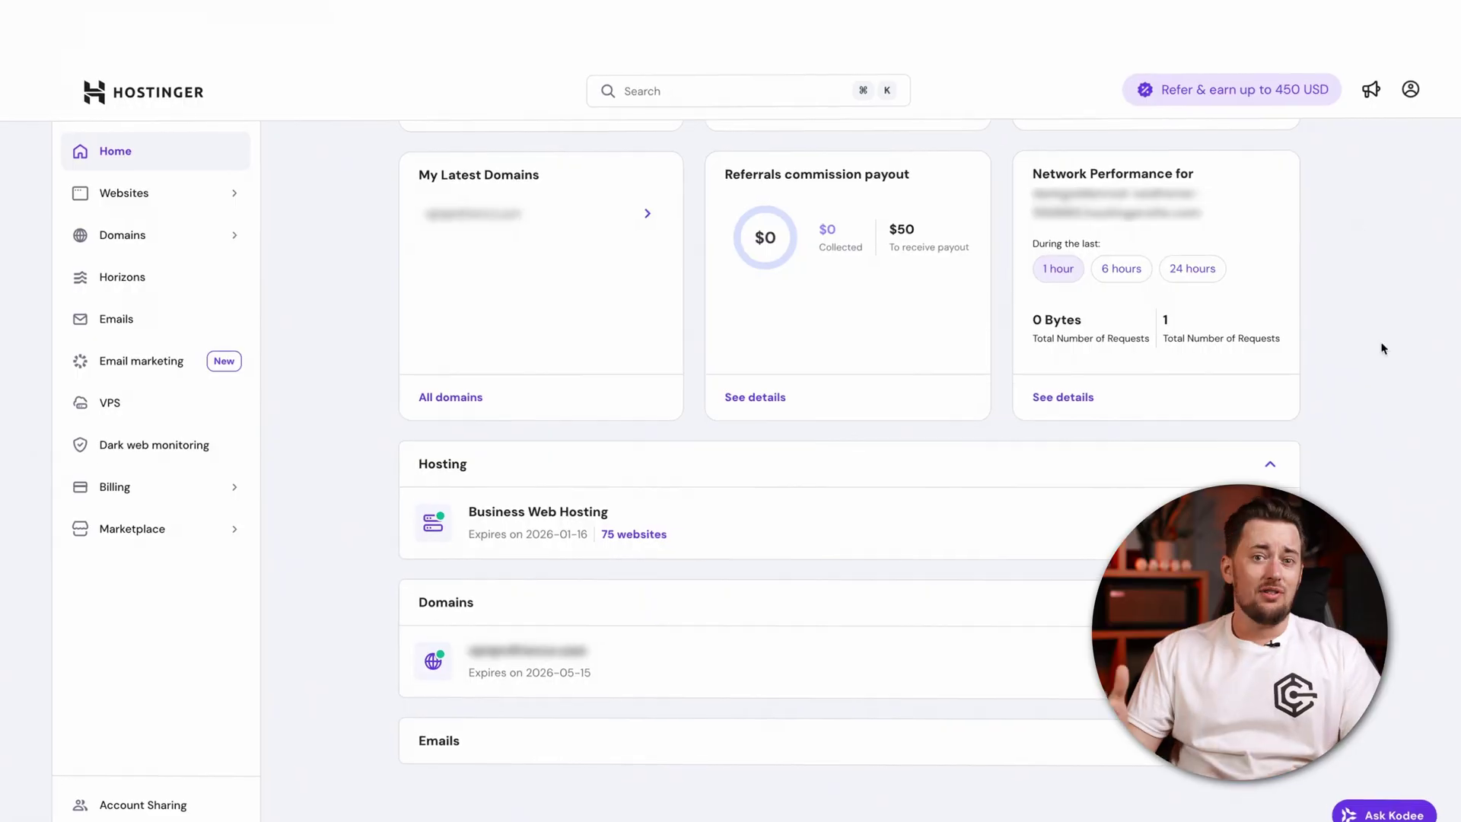
Step: Visit the Websites list, Domains portfolio, Horizons, Emails, Email marketing and VPS pages in turn
click(128, 192)
click(137, 362)
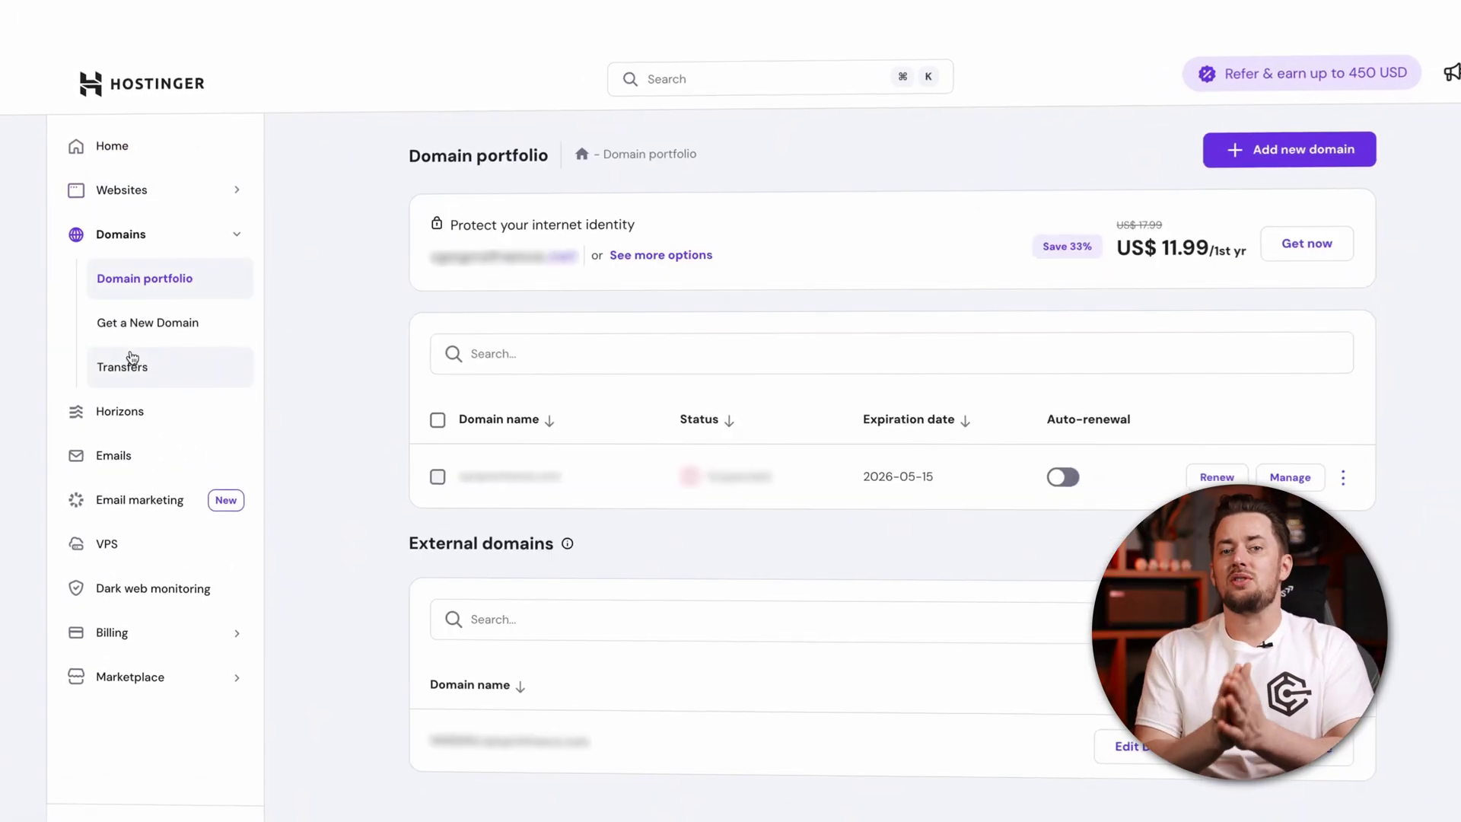
click(137, 413)
click(128, 341)
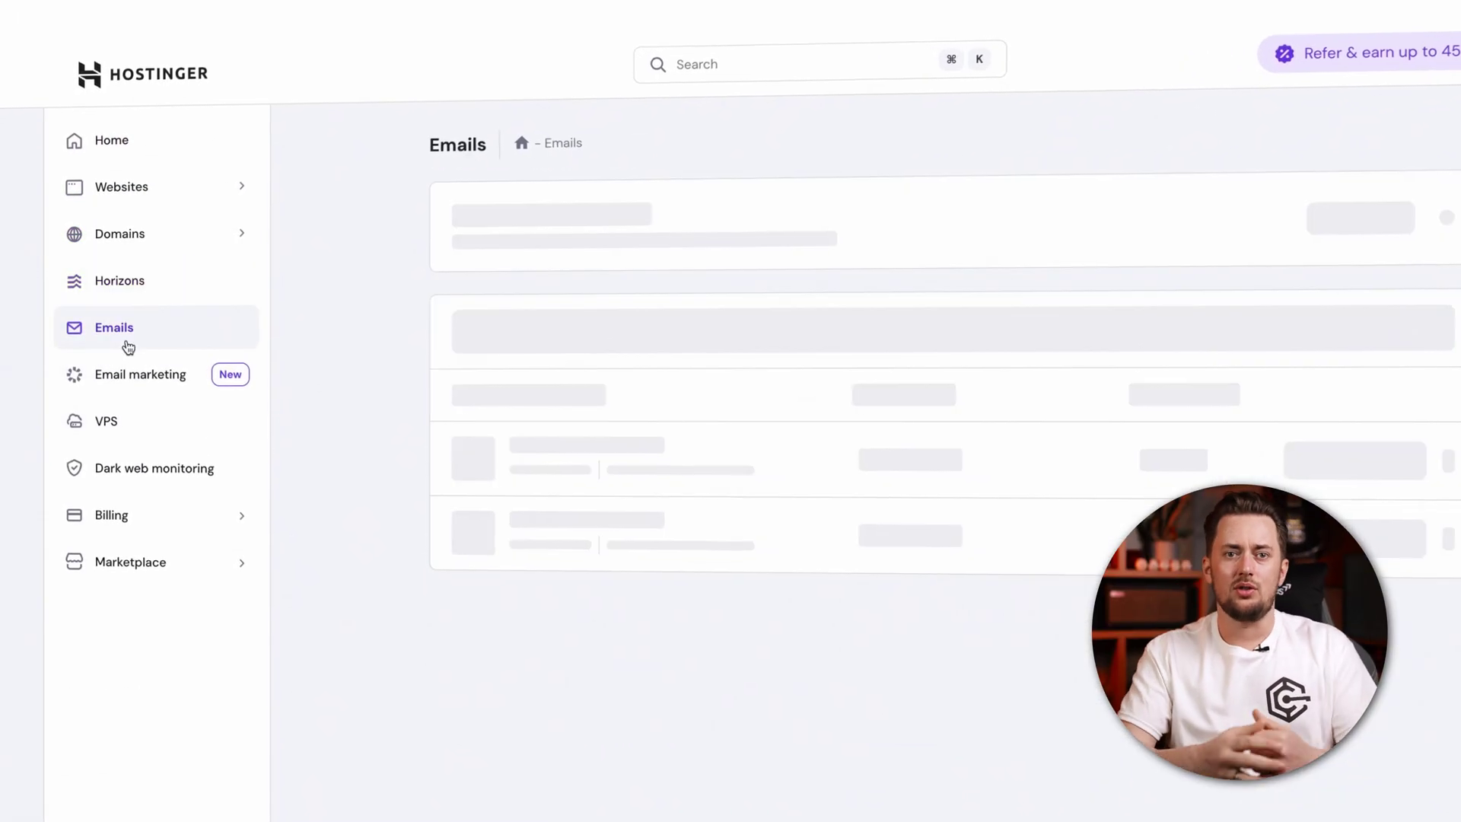
click(139, 376)
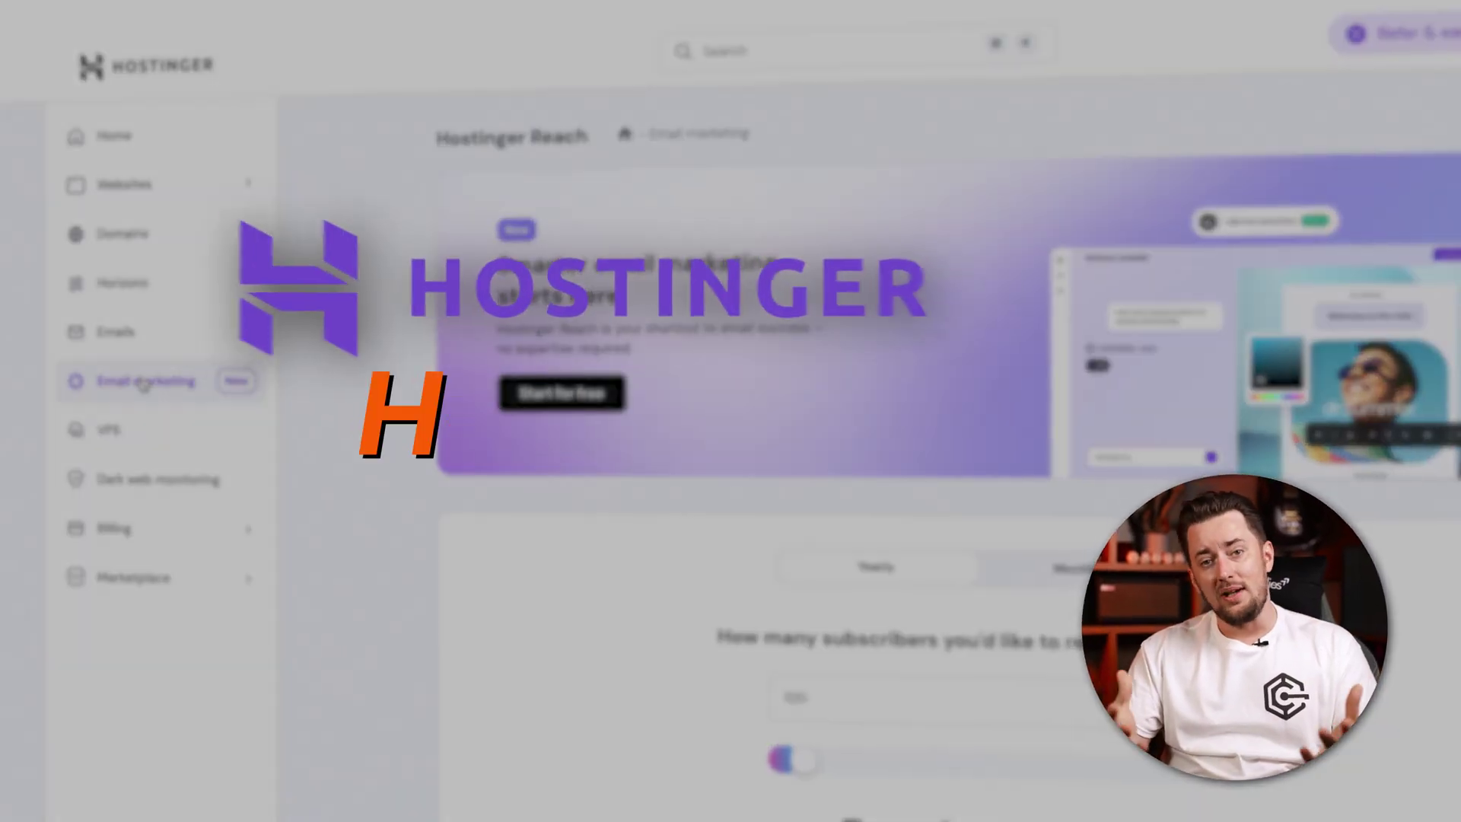
click(125, 431)
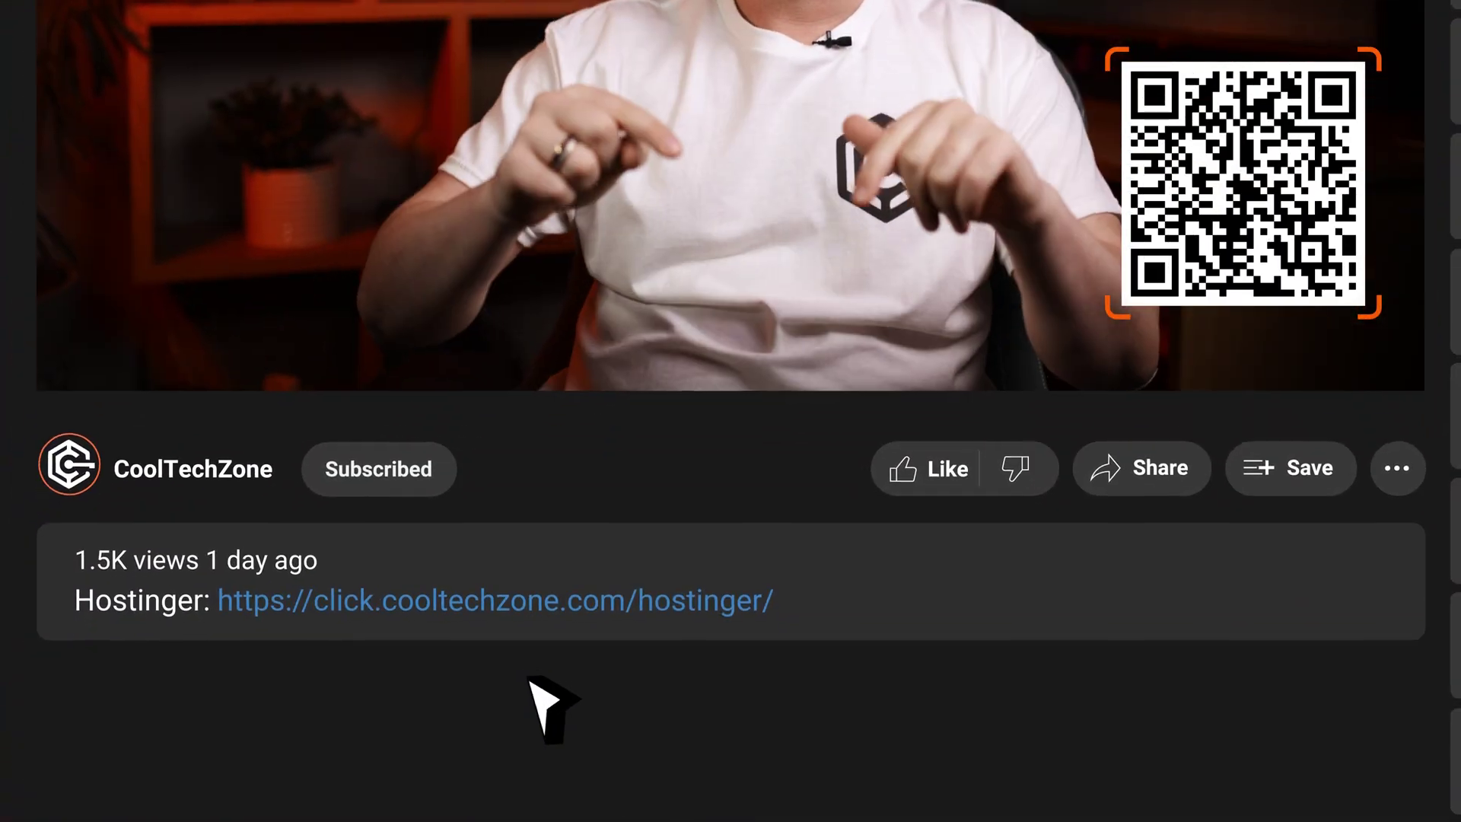
Step: Follow the Hostinger link in the YouTube video's description to the hPanel dashboard
click(493, 613)
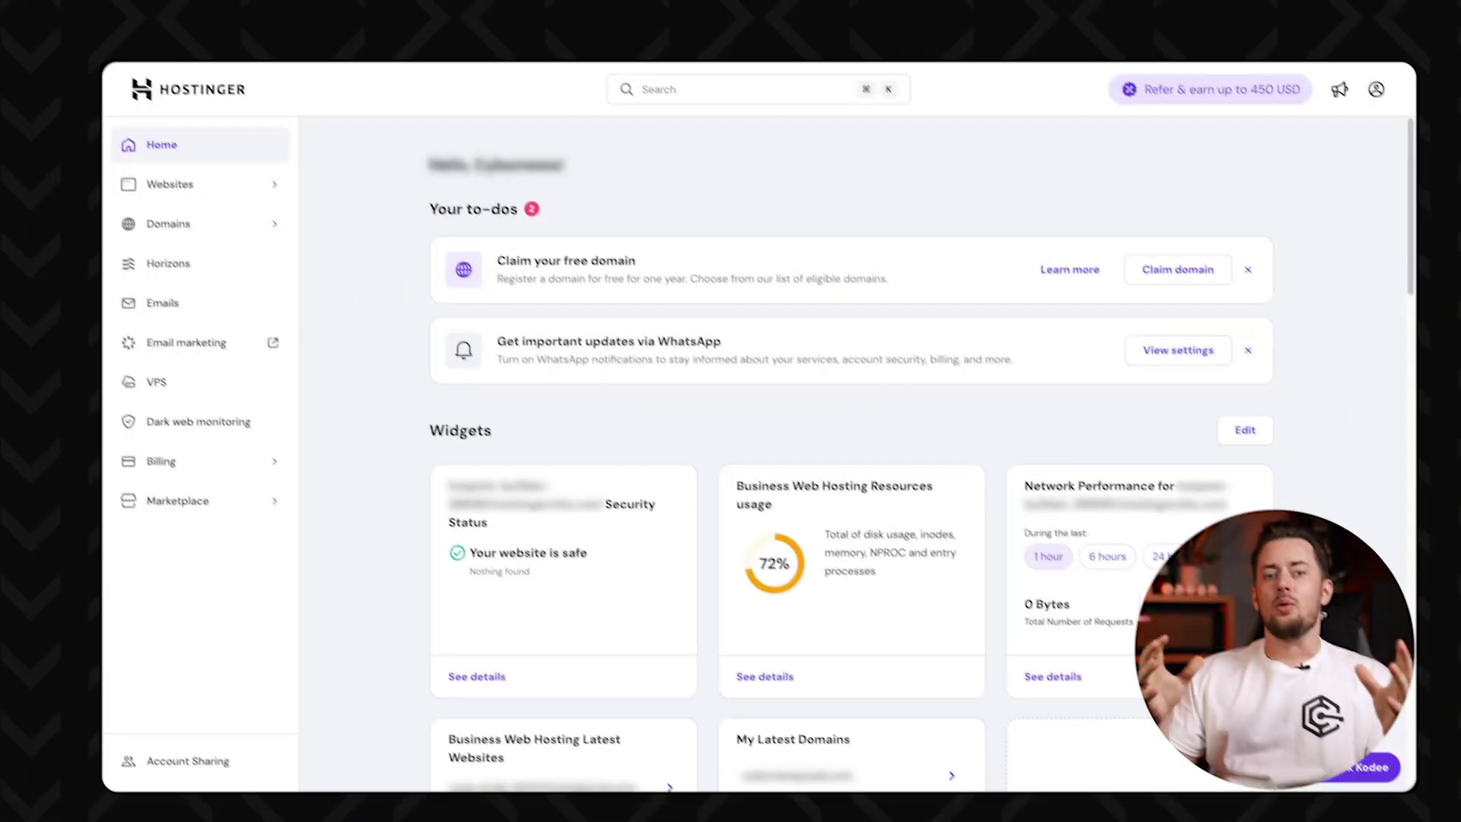
scroll(332, 186, down, 5)
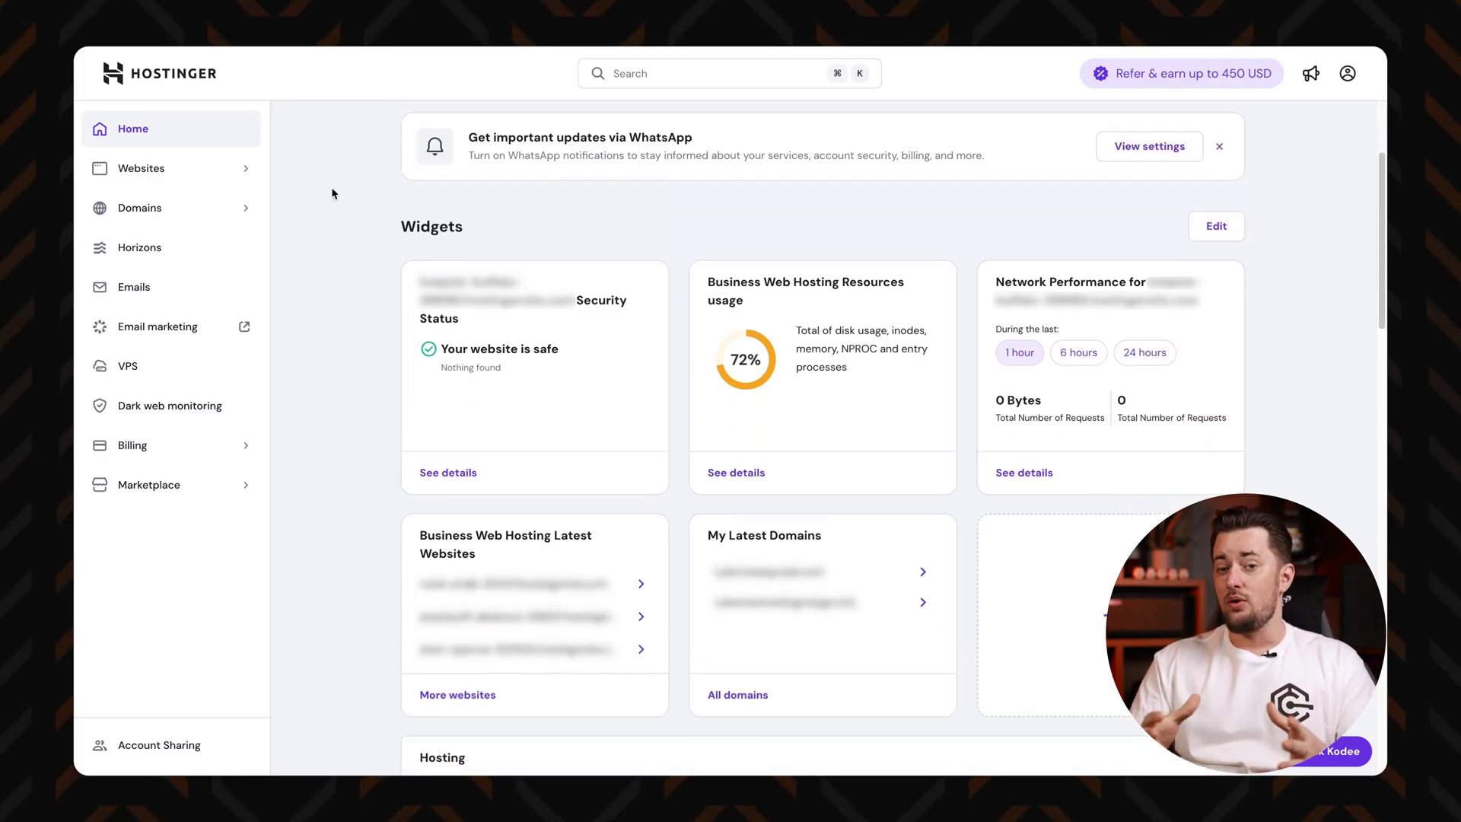
scroll(330, 185, down, 2)
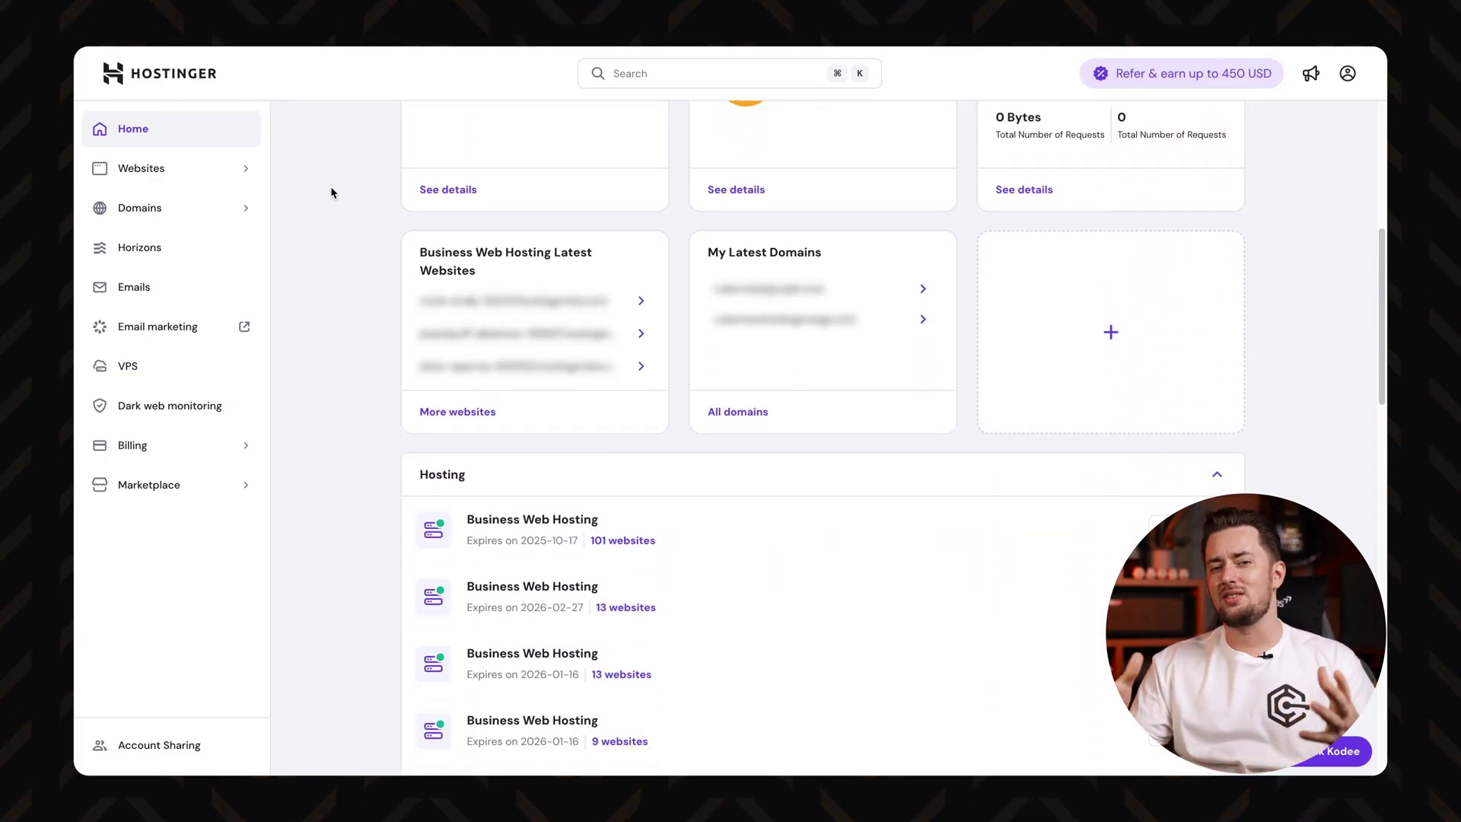
scroll(330, 185, down, 4)
scroll(378, 454, down, 8)
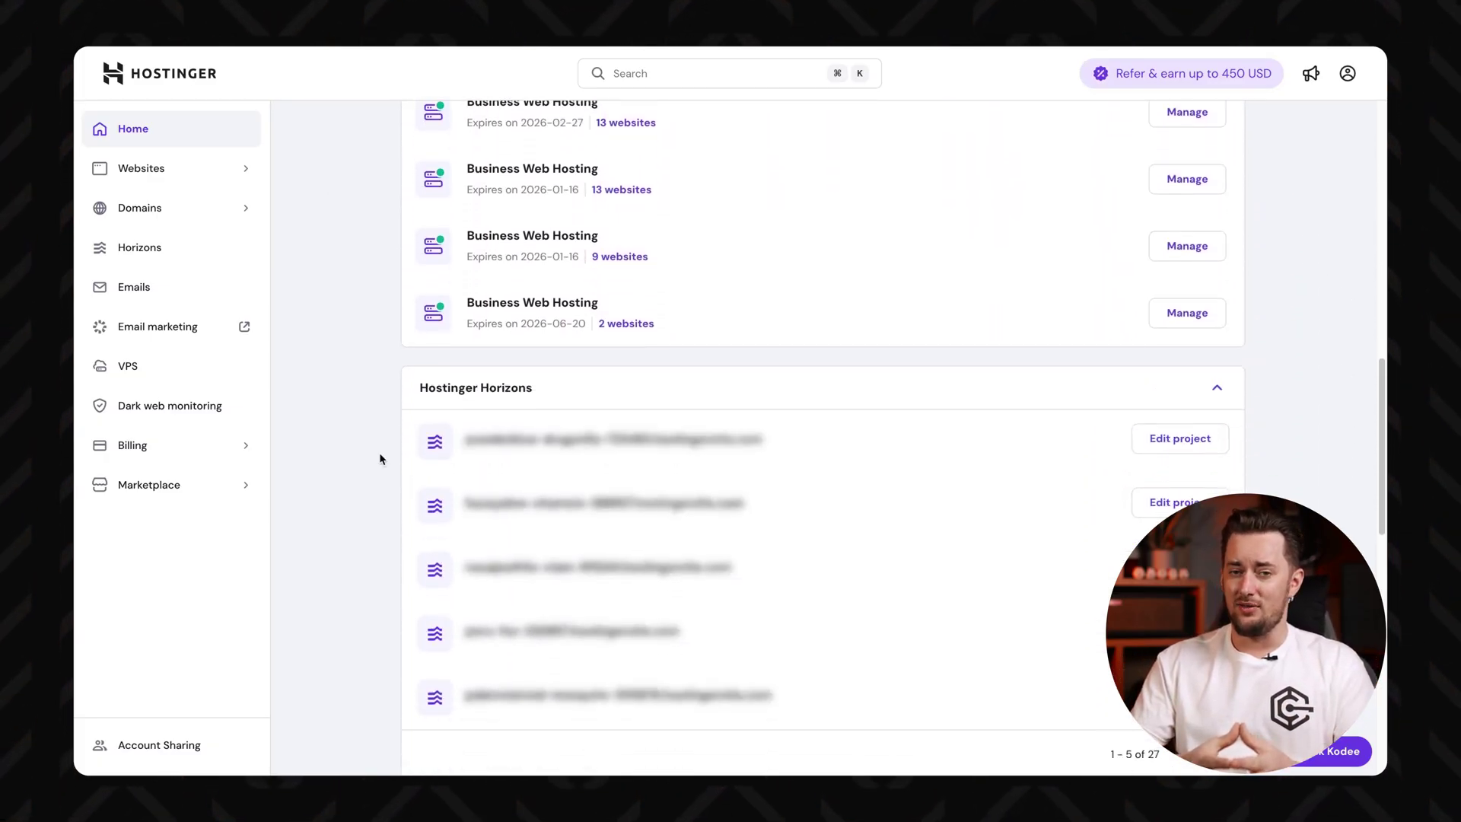
scroll(379, 454, down, 5)
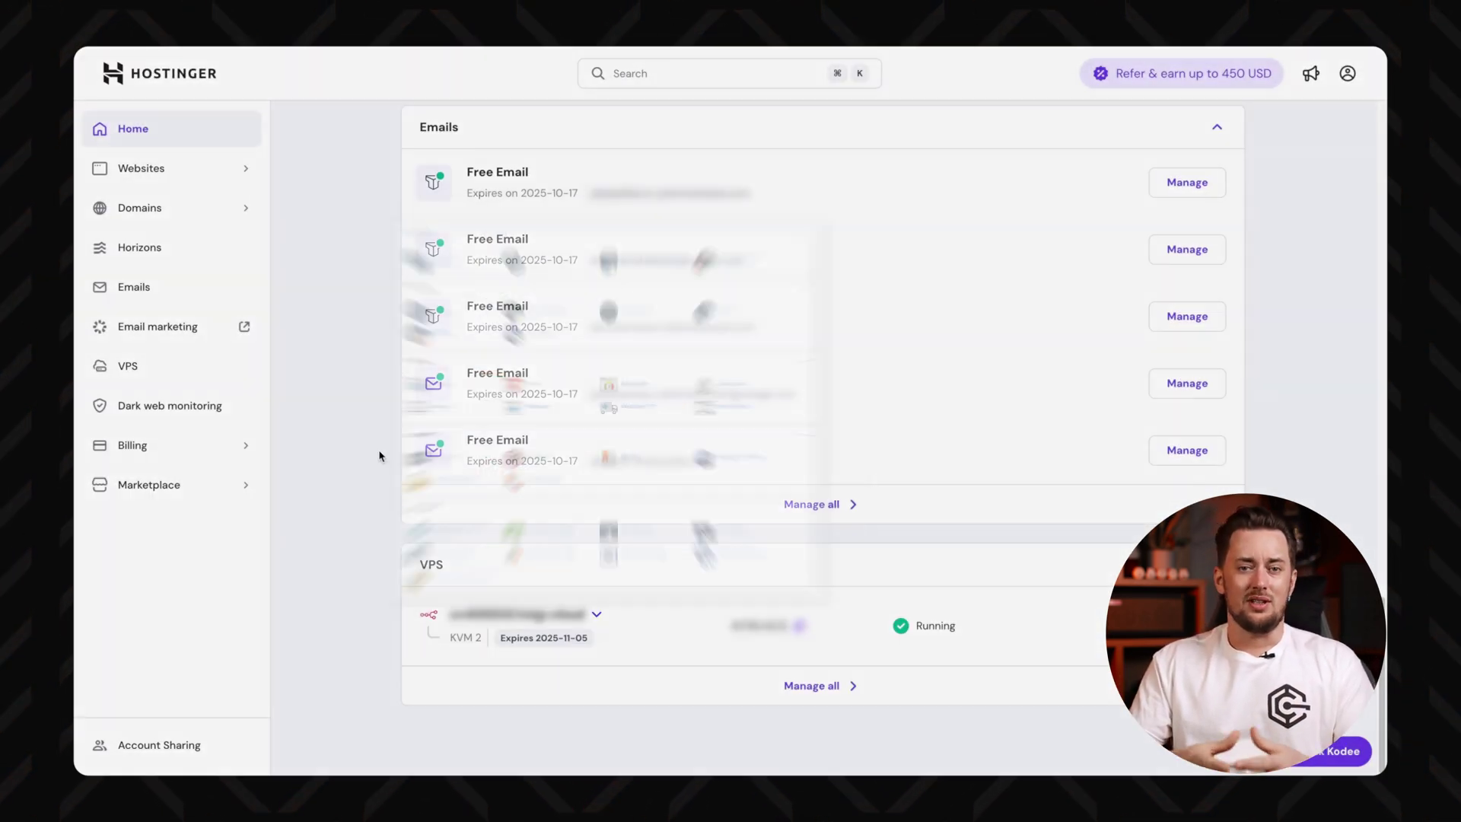
scroll(379, 455, up, 9)
scroll(378, 455, up, 8)
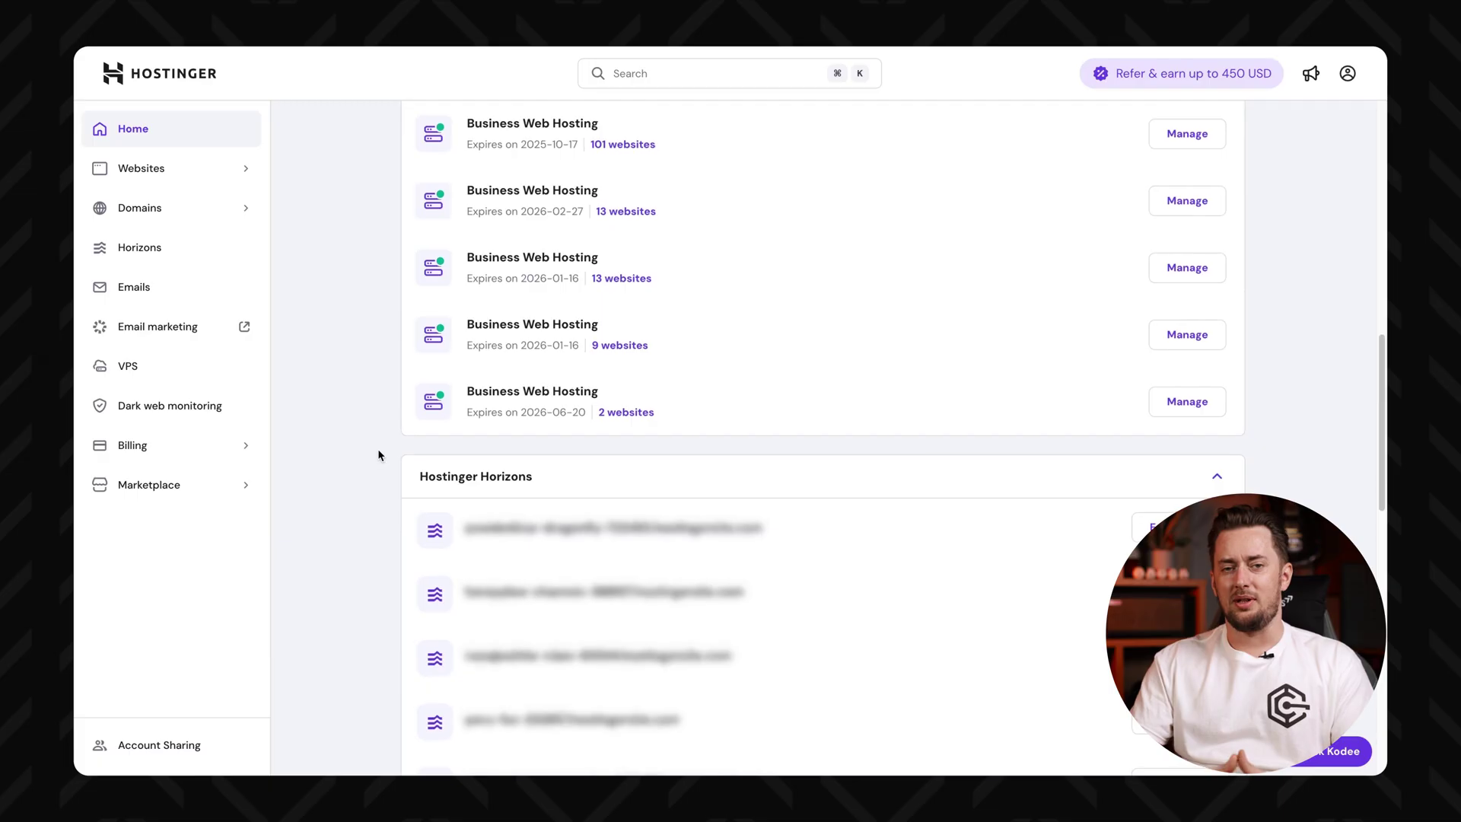
scroll(348, 481, up, 4)
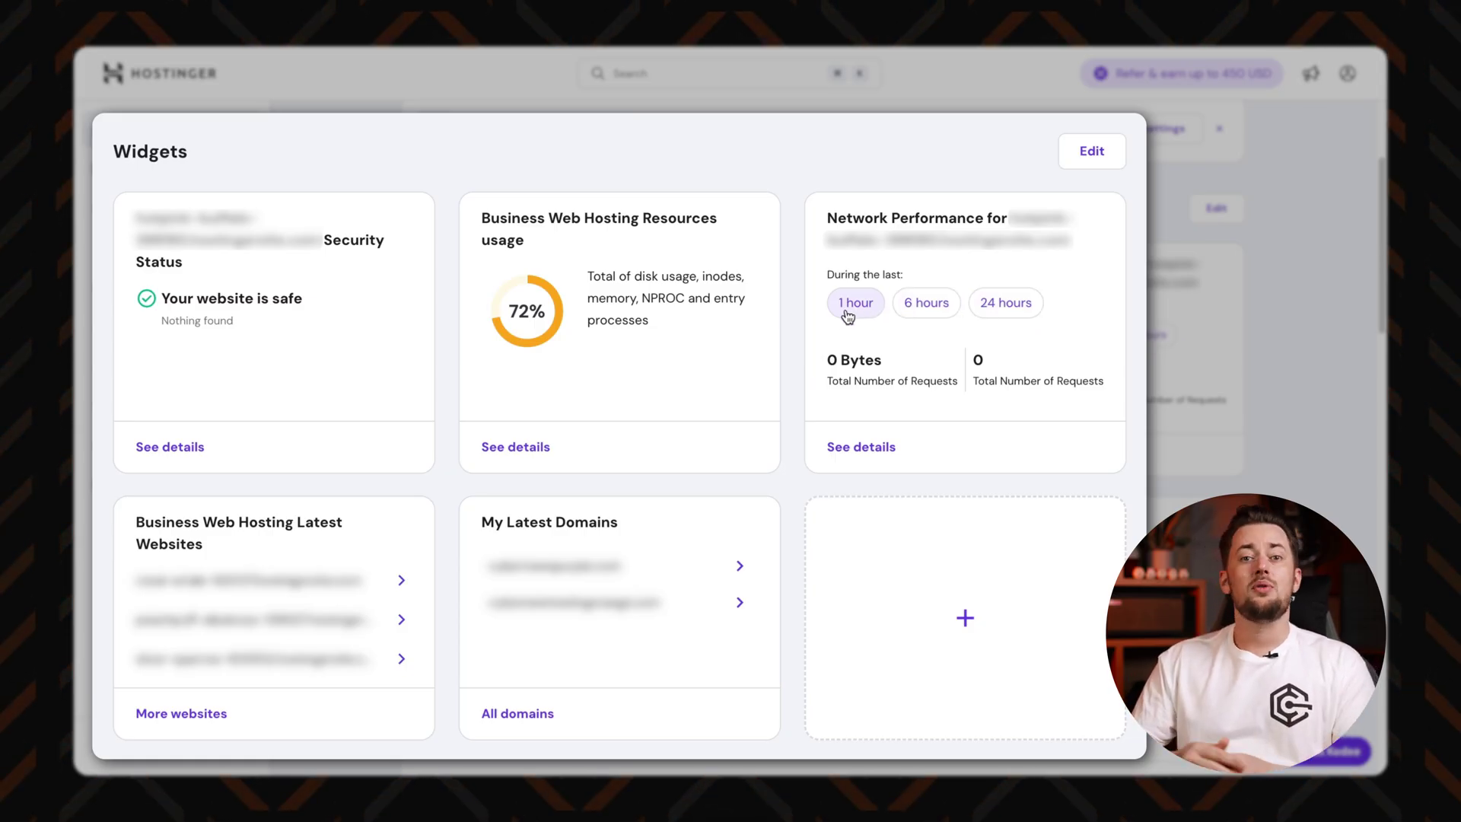
click(960, 616)
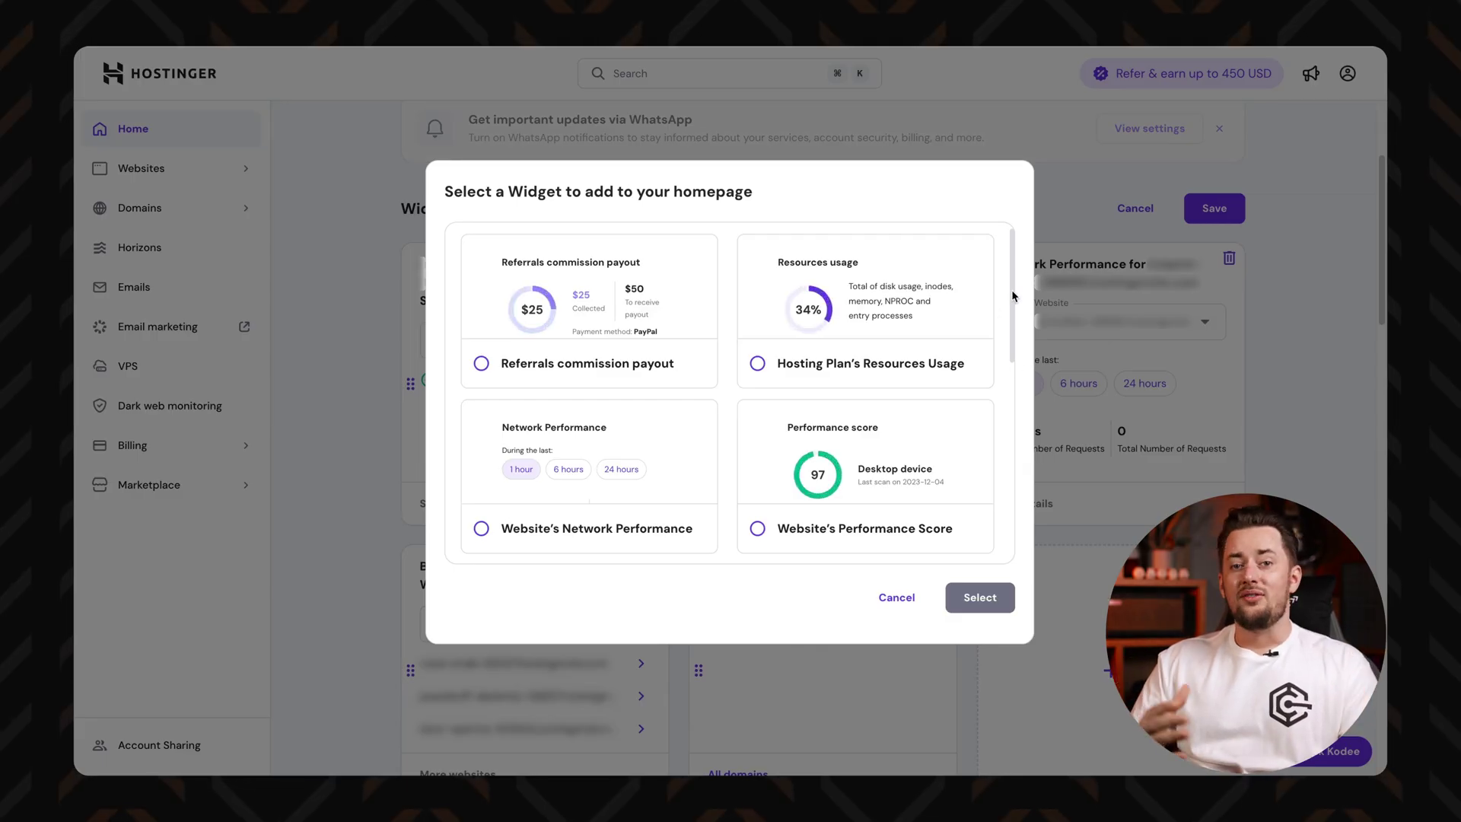
drag(1012, 296, 1012, 515)
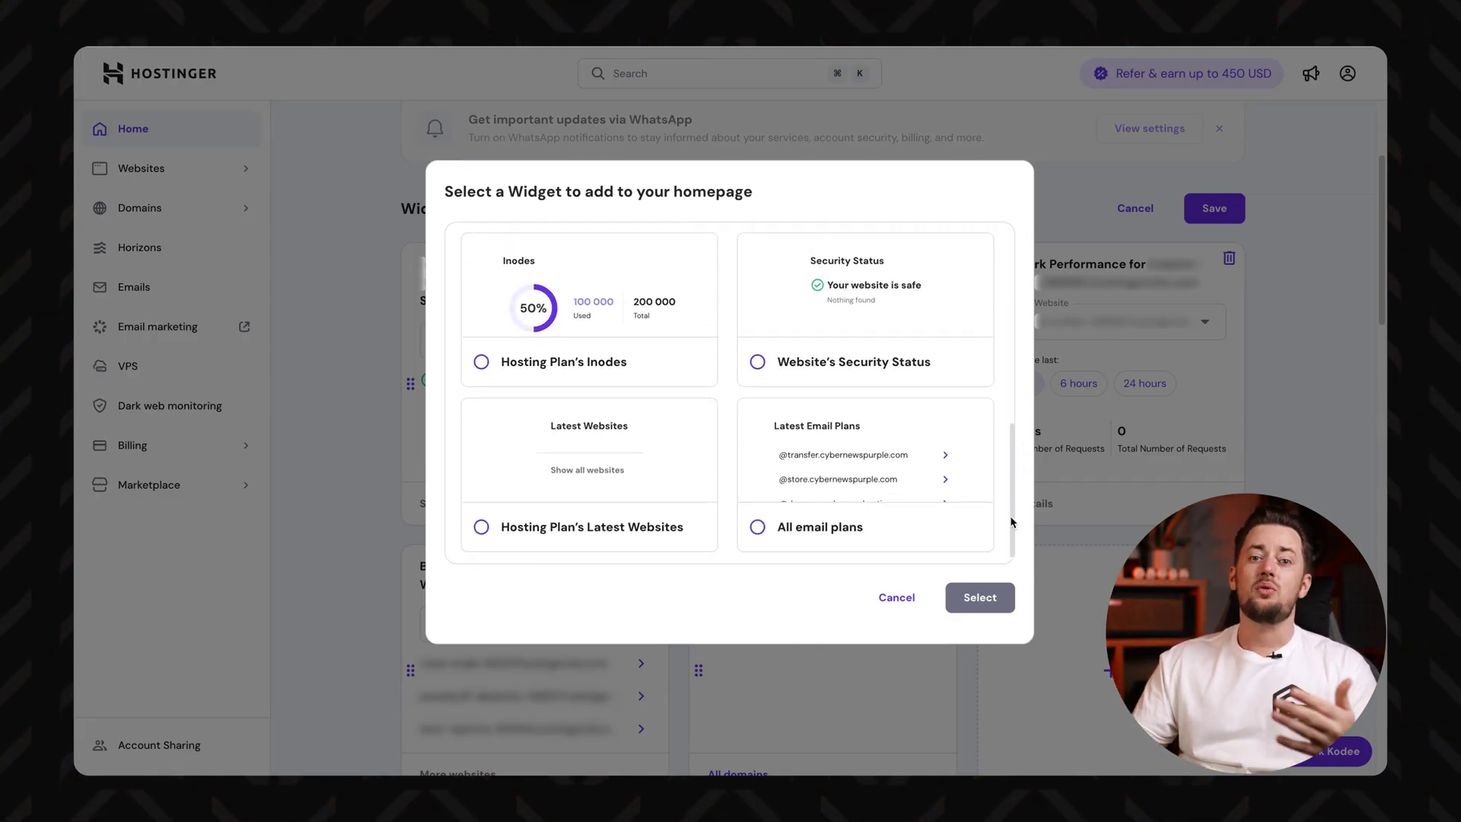
drag(1012, 511, 1011, 268)
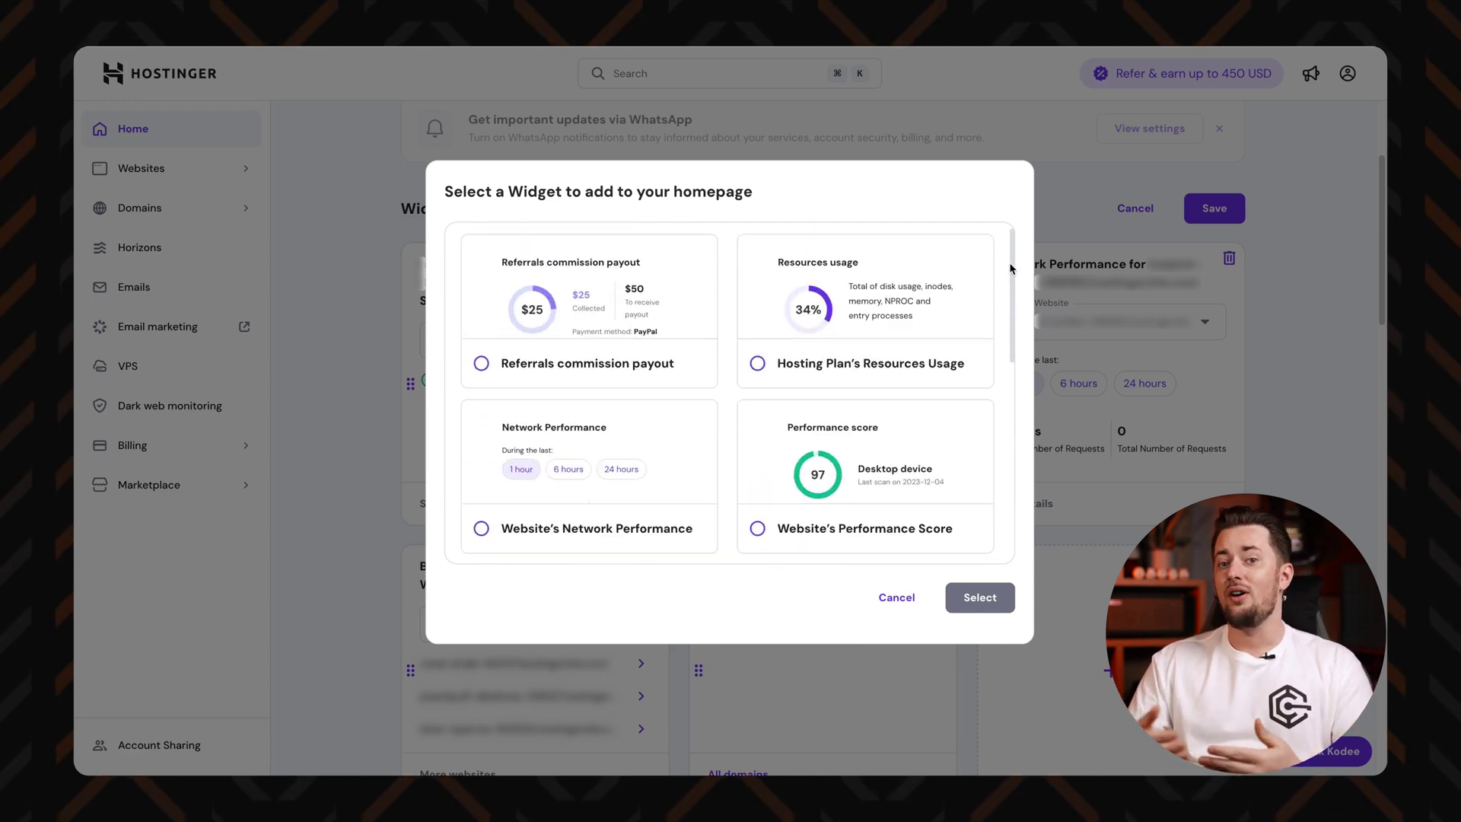
click(896, 600)
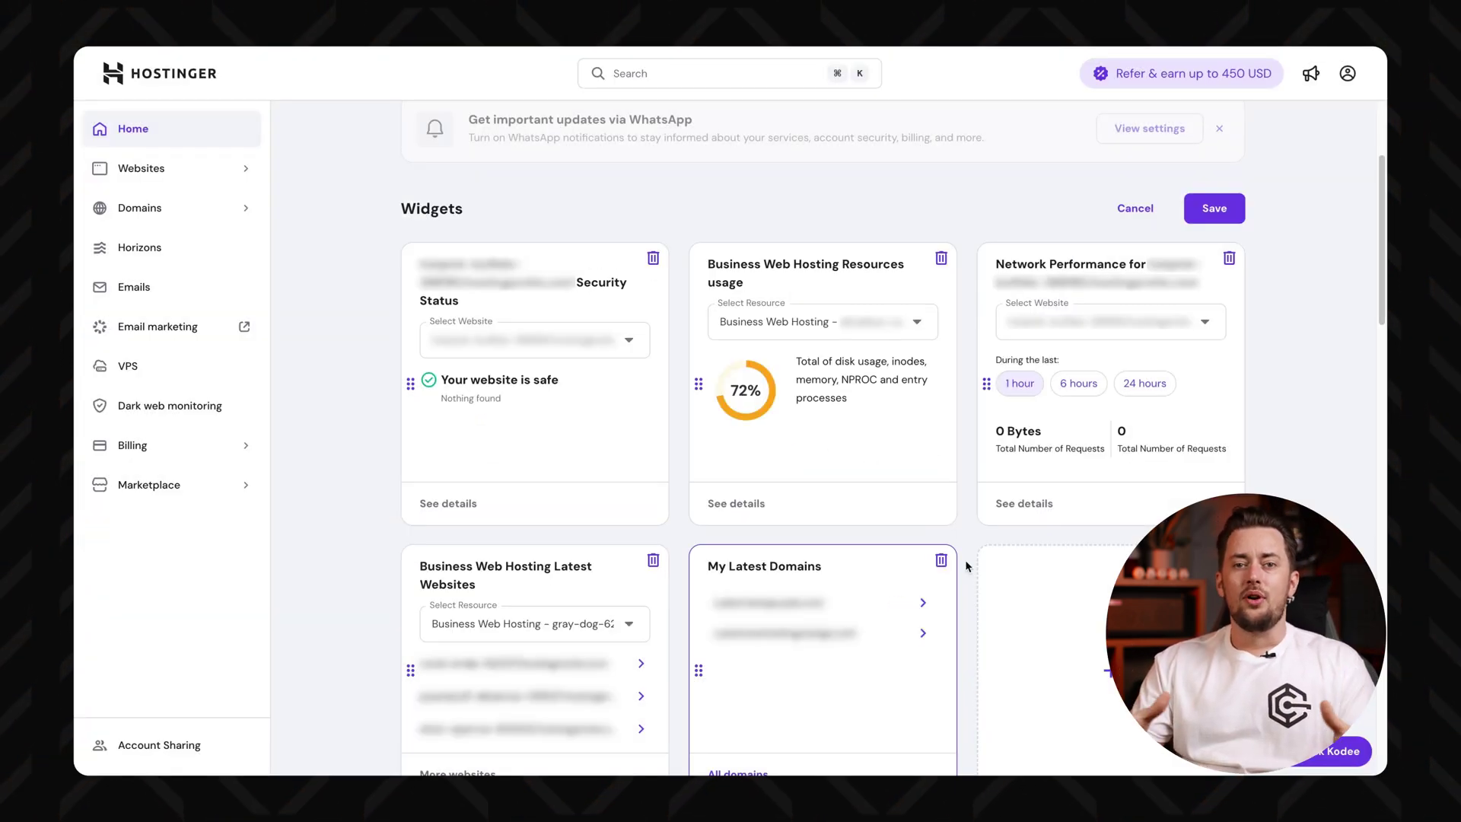
click(1135, 208)
scroll(1126, 233, up, 3)
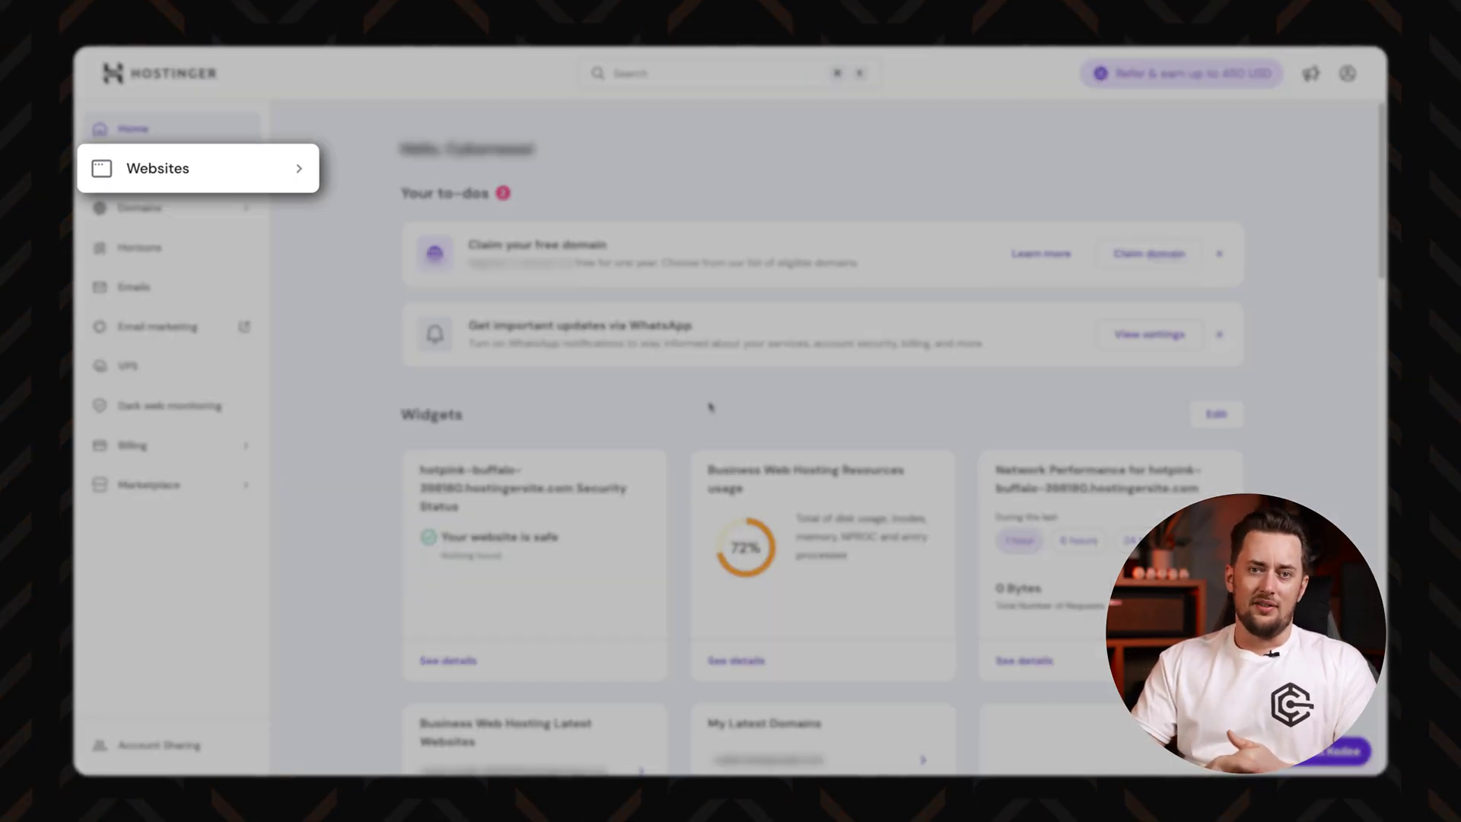
Step: Open a WordPress site's dashboard from the Websites list, then go to the Emails page
click(222, 165)
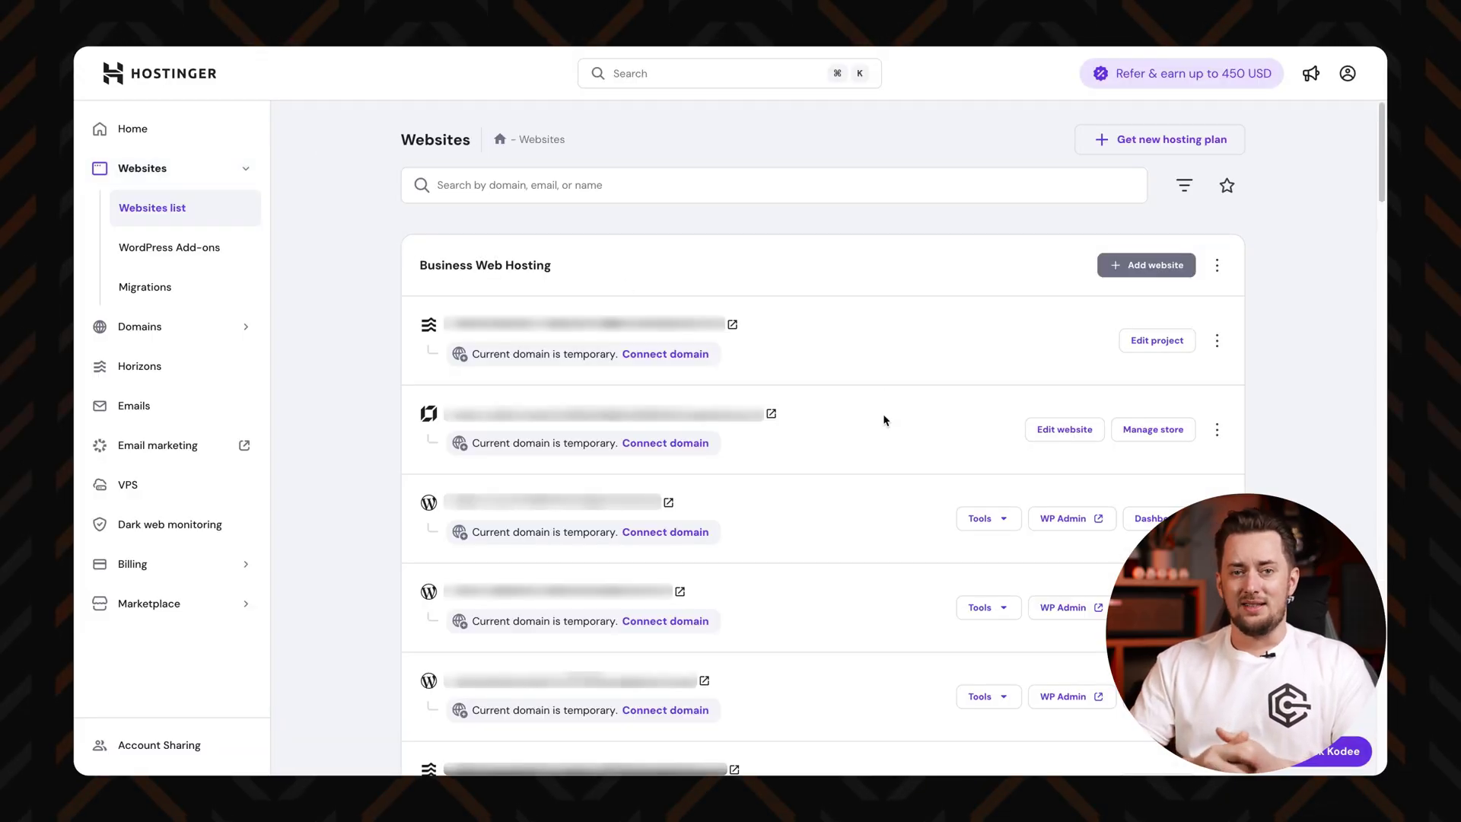
click(1161, 518)
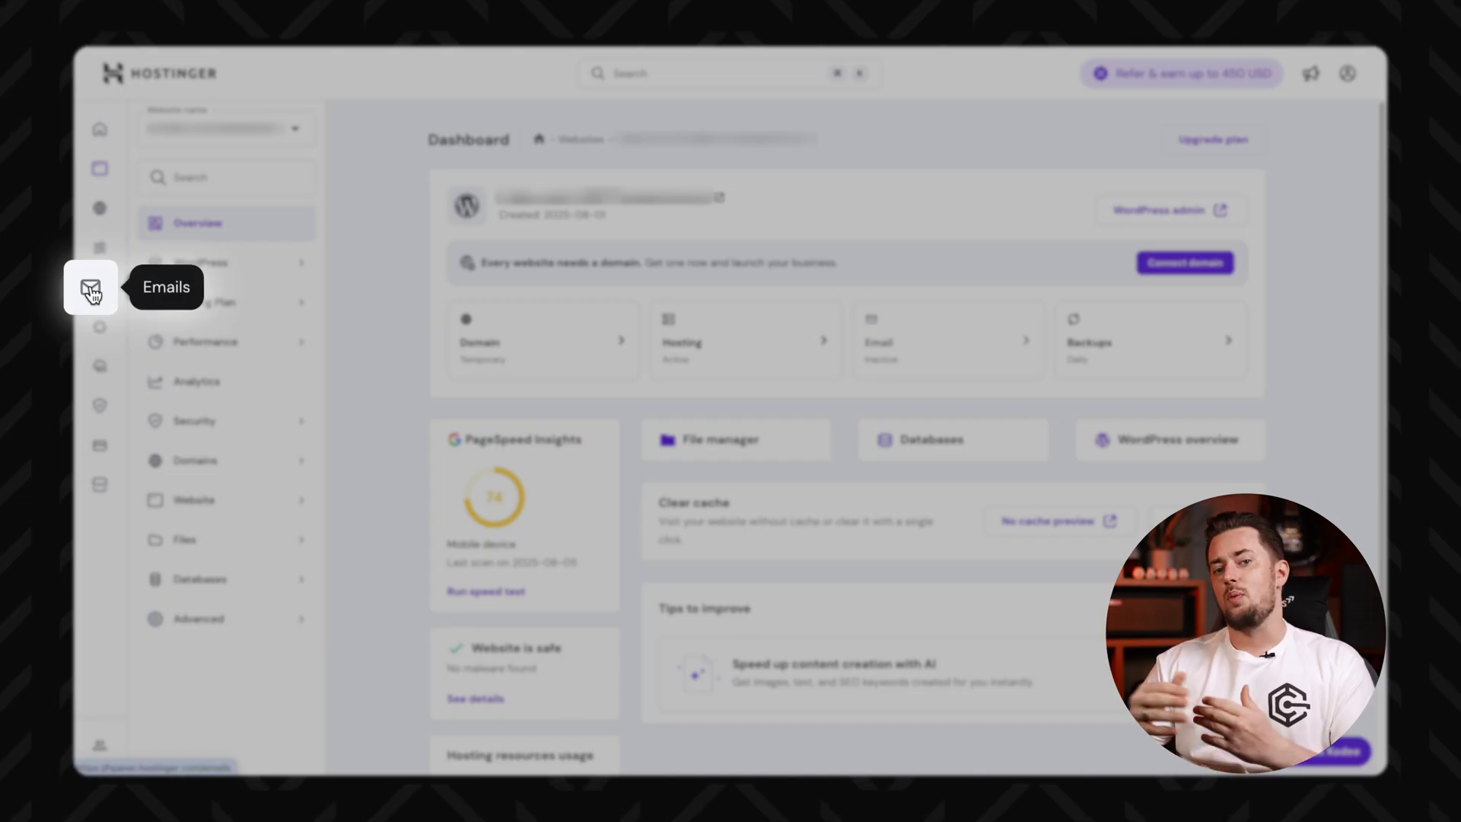
click(90, 288)
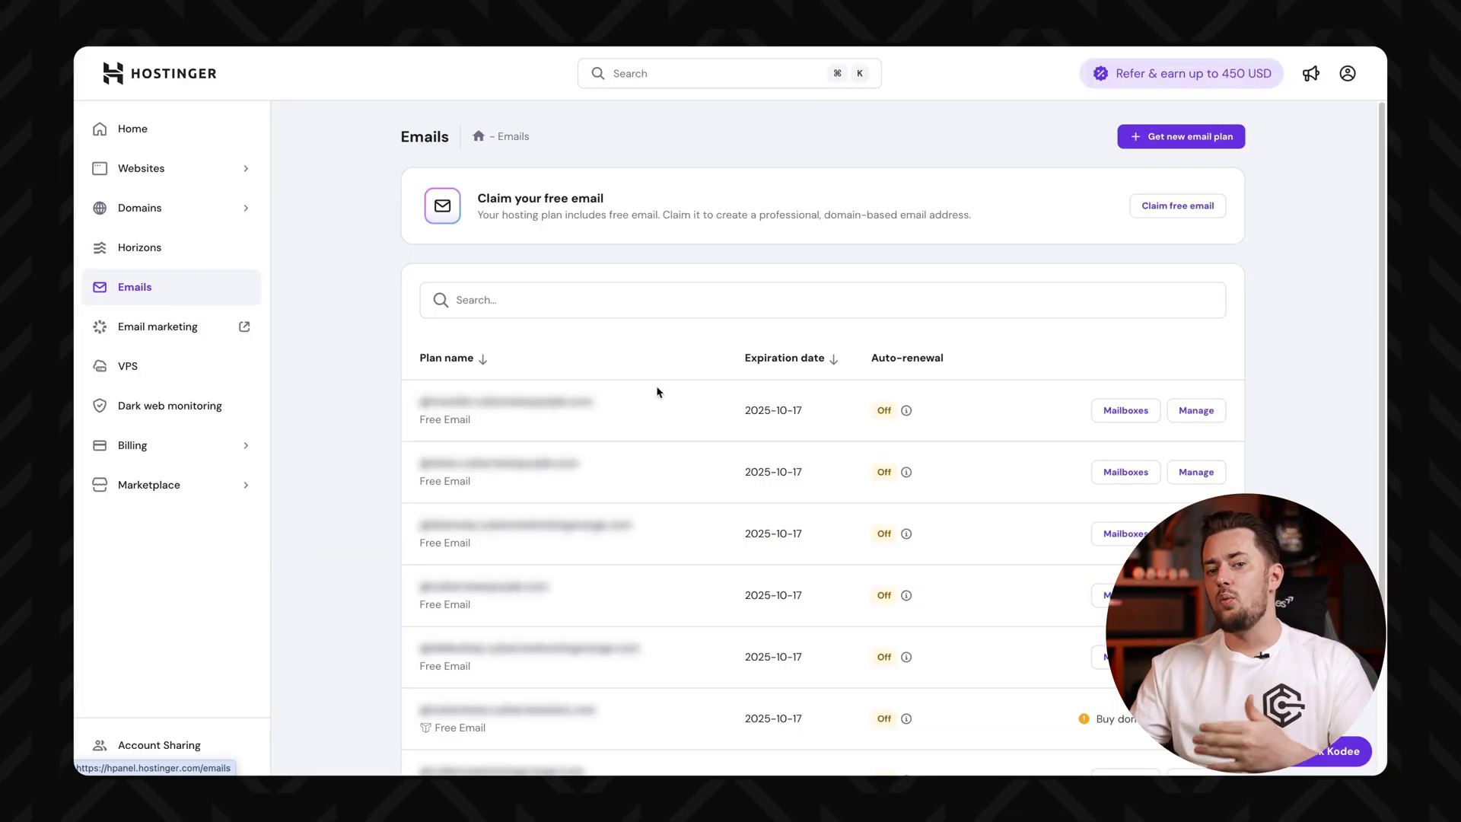
Step: Preview the new email plan options, then the Domains portfolio's ways to add a domain
click(1191, 141)
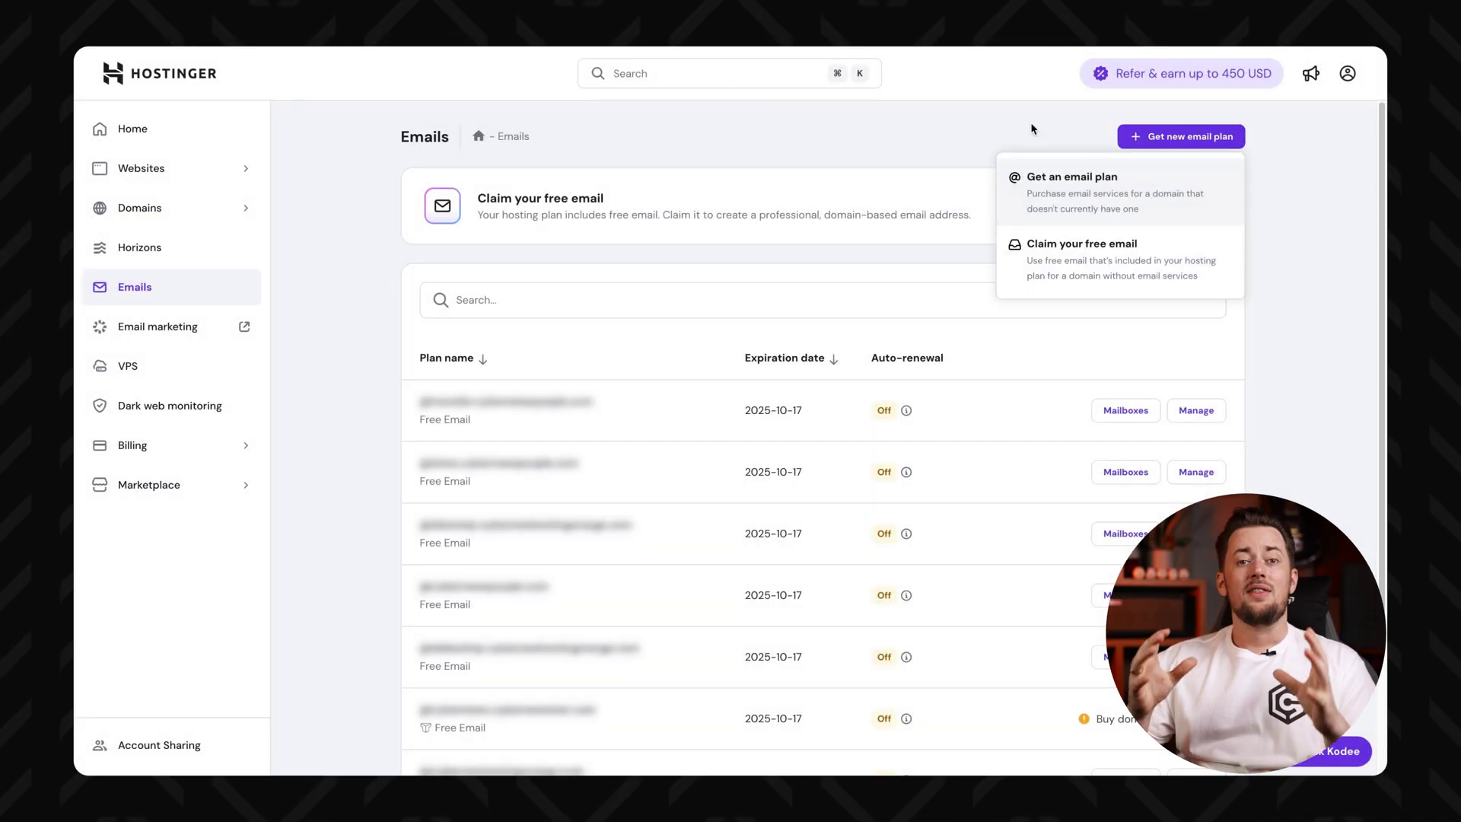
click(1030, 123)
click(237, 220)
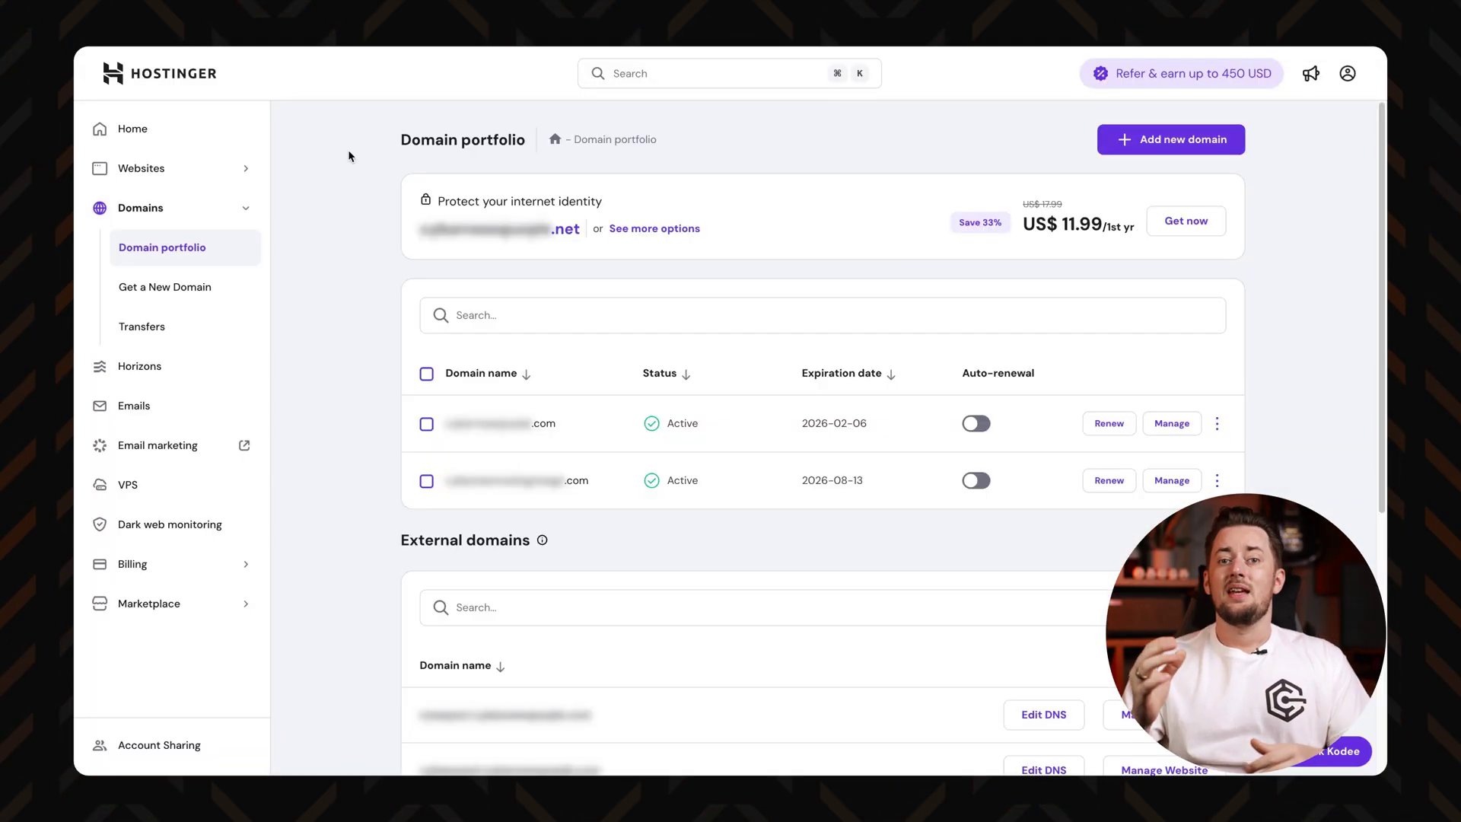
click(1170, 146)
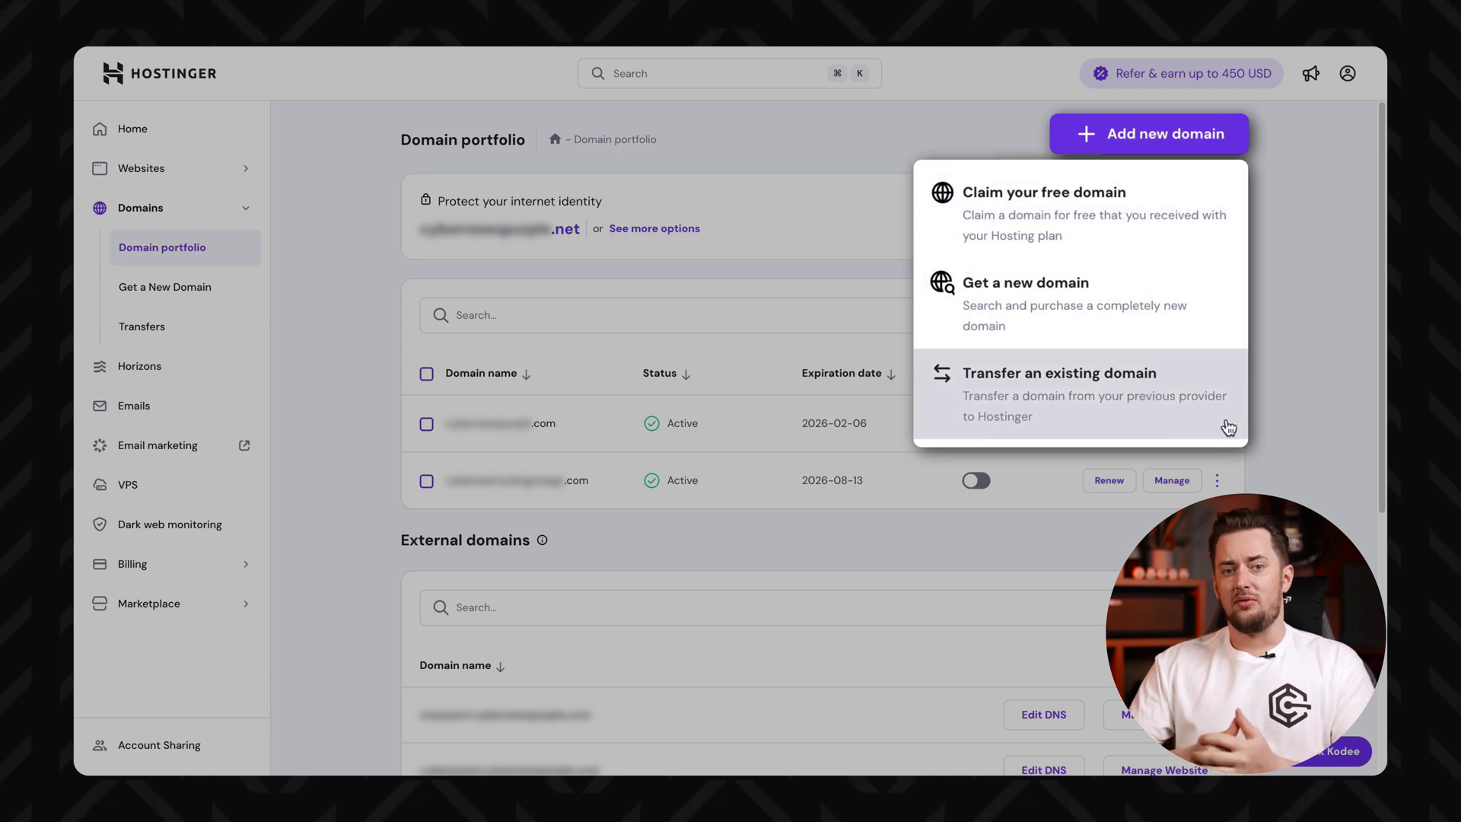
scroll(368, 363, down, 5)
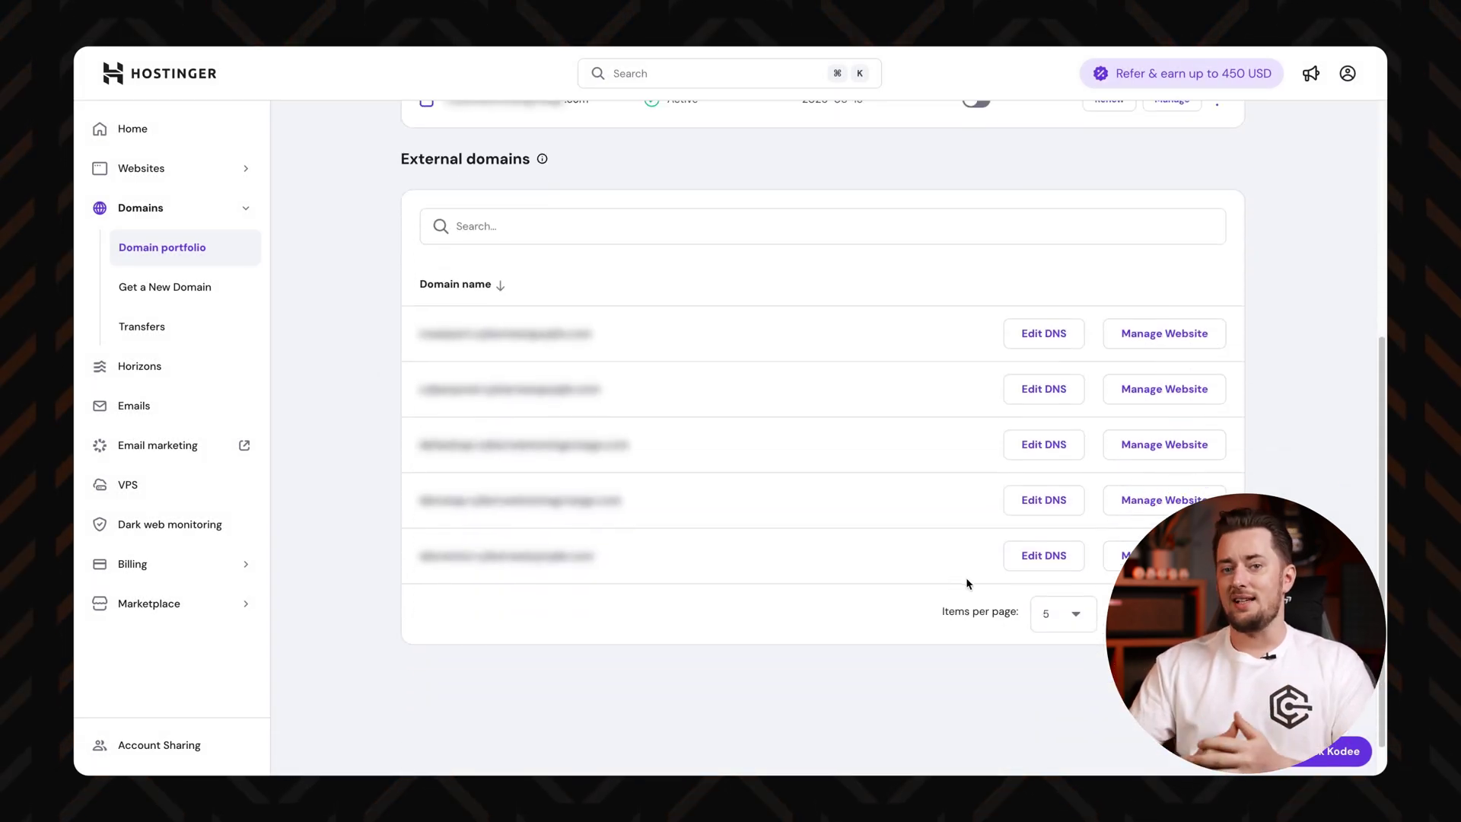
Step: Review the first external domain's DNS records, then go to the VPS page
click(1043, 333)
scroll(377, 222, down, 4)
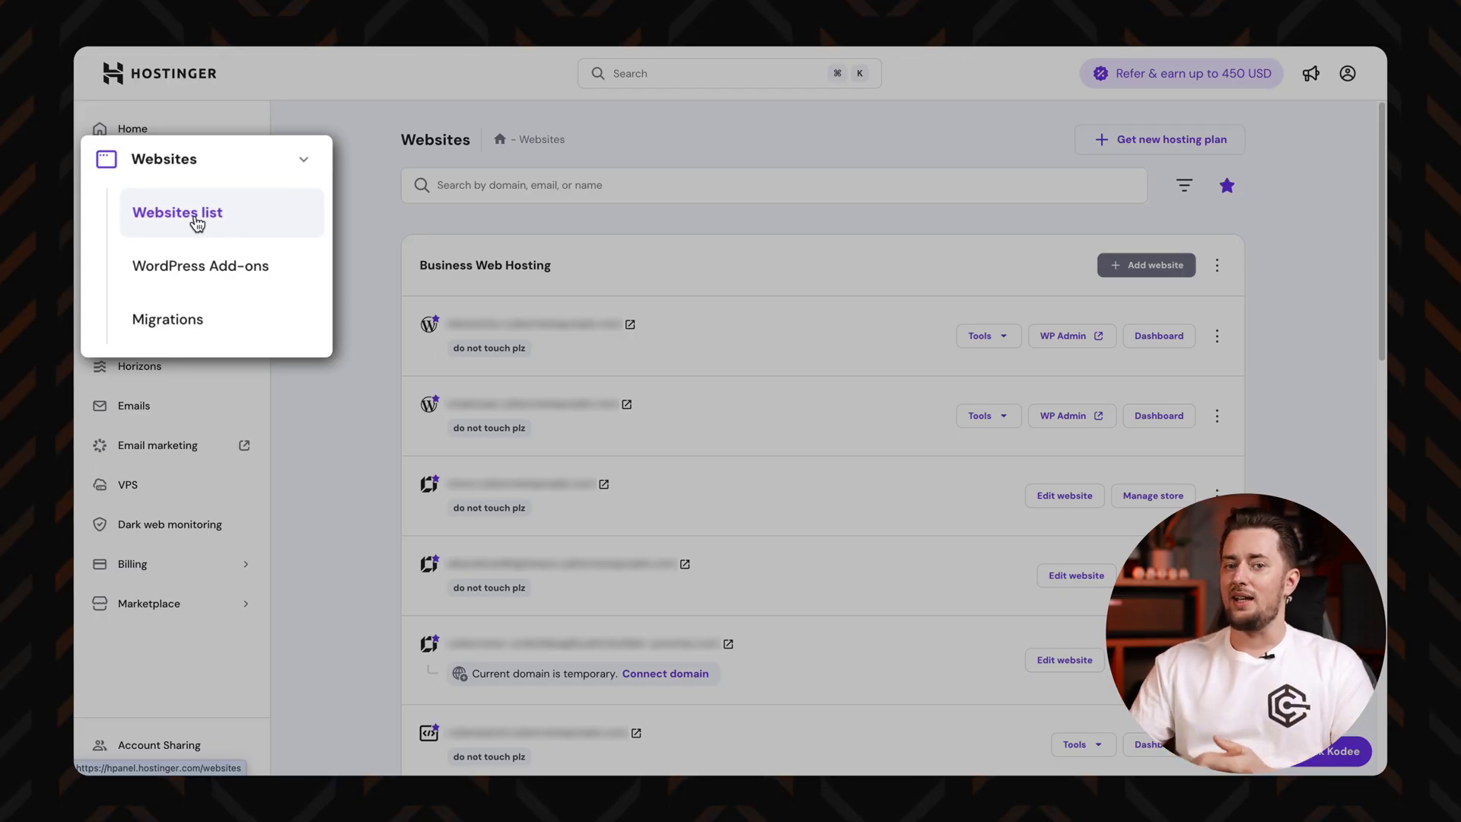
click(209, 491)
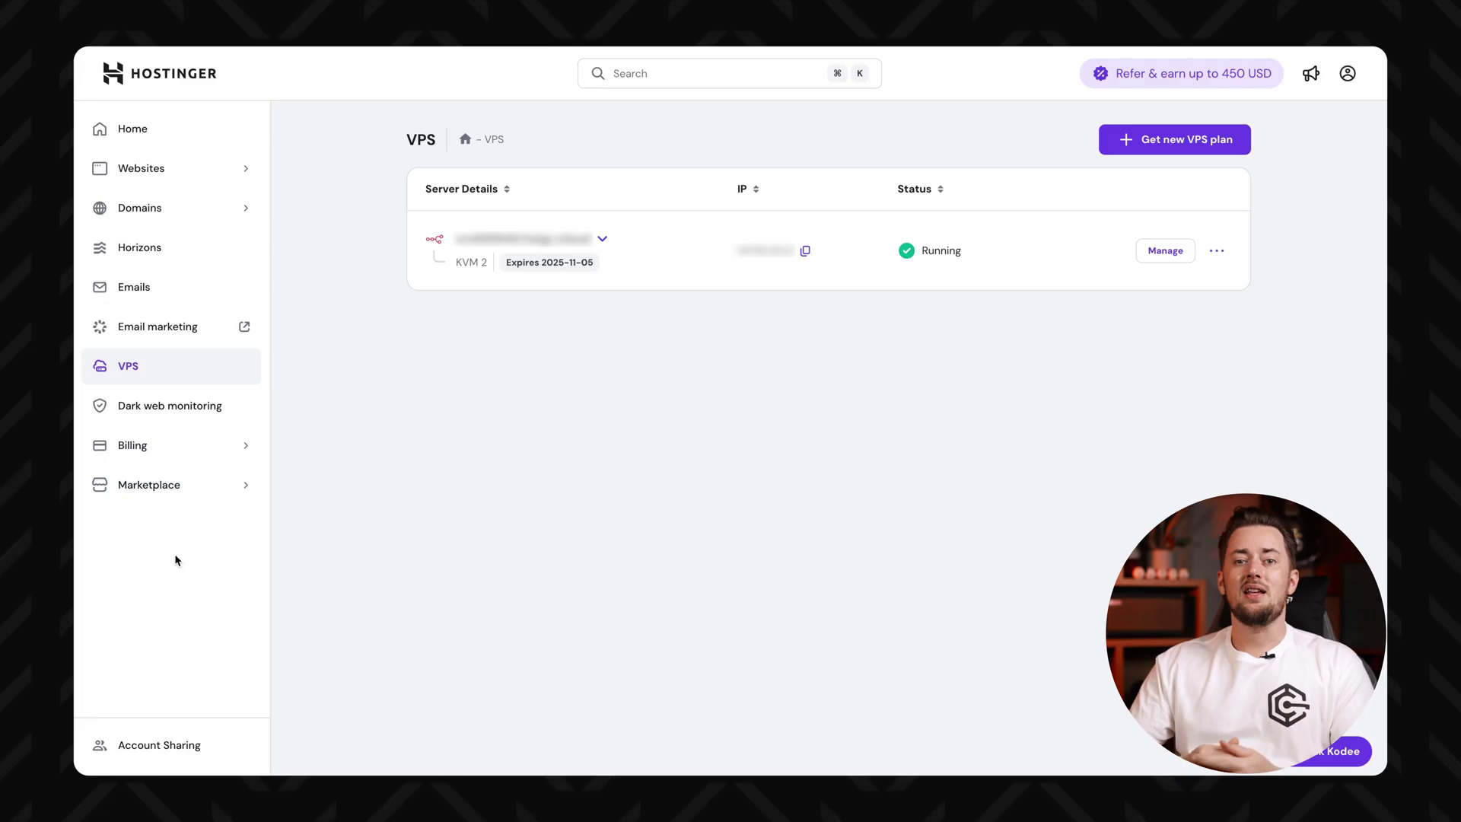
Step: Open the website's dashboard and view its Lifetime SSL (Google) certificate under Security
click(161, 175)
click(1170, 336)
click(195, 420)
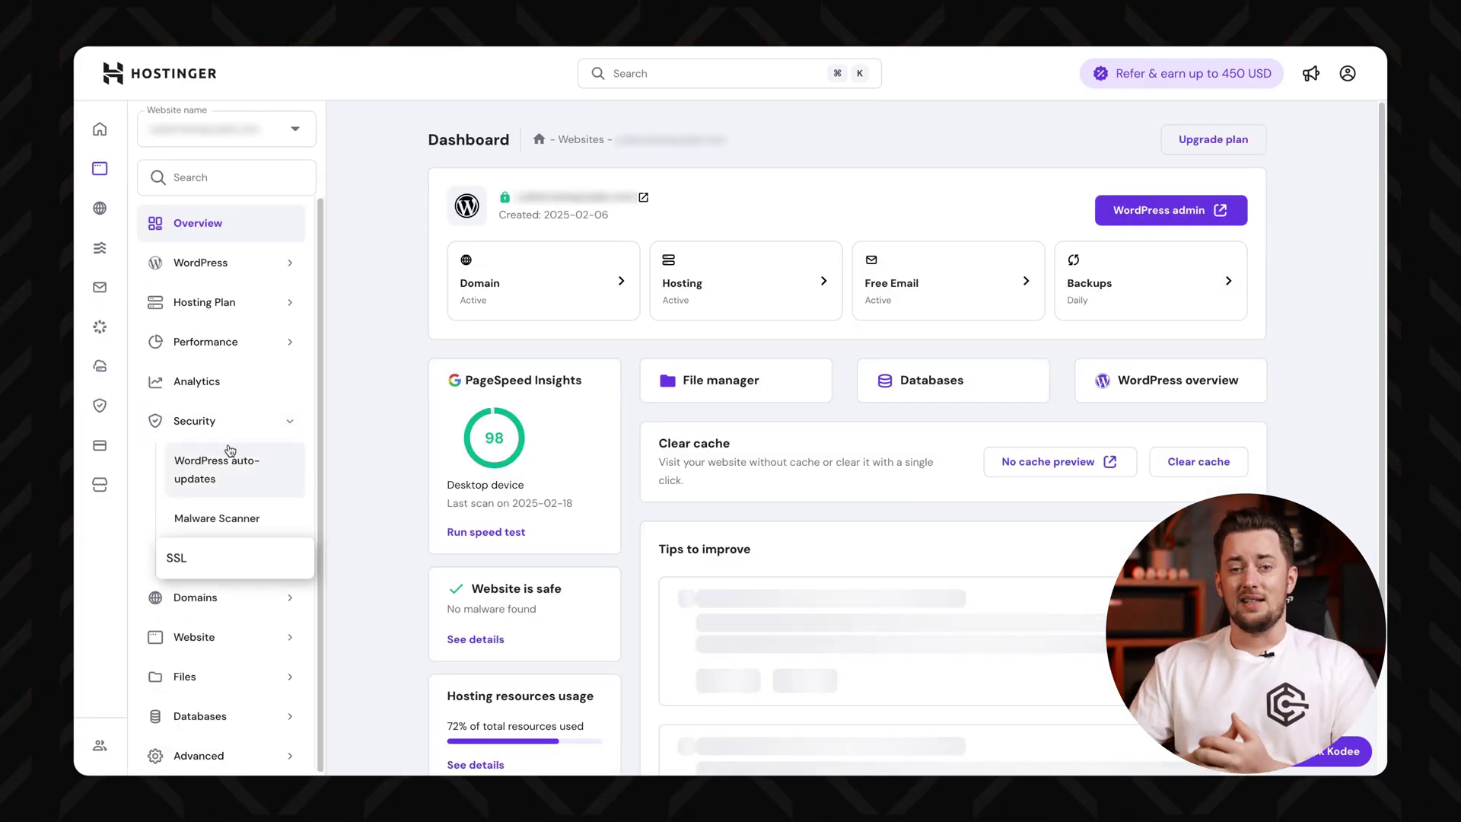
click(220, 563)
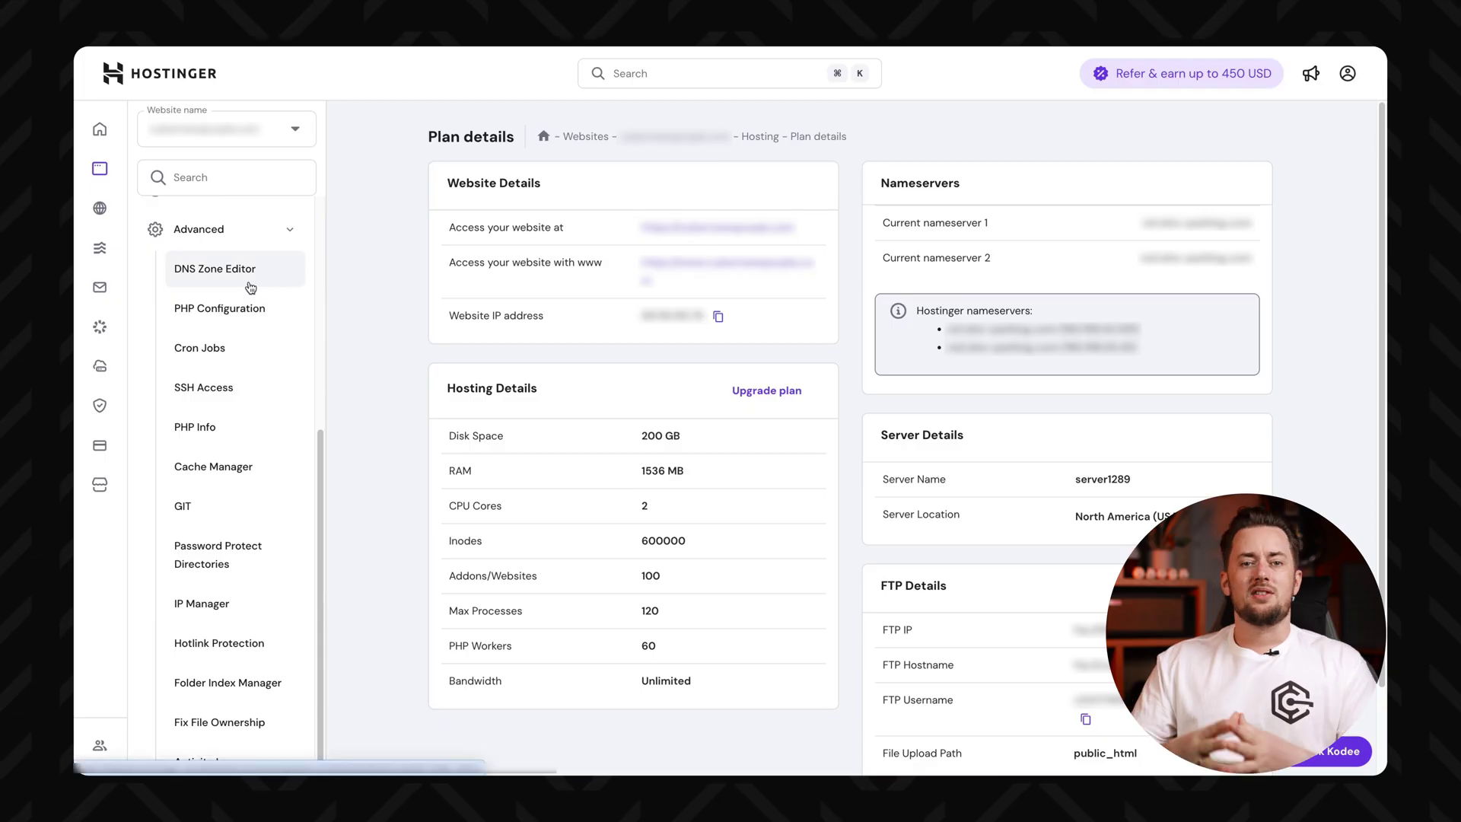
Step: View the Cron Jobs page, then the PHP Info report showing PHP Version 8.2.27
click(247, 285)
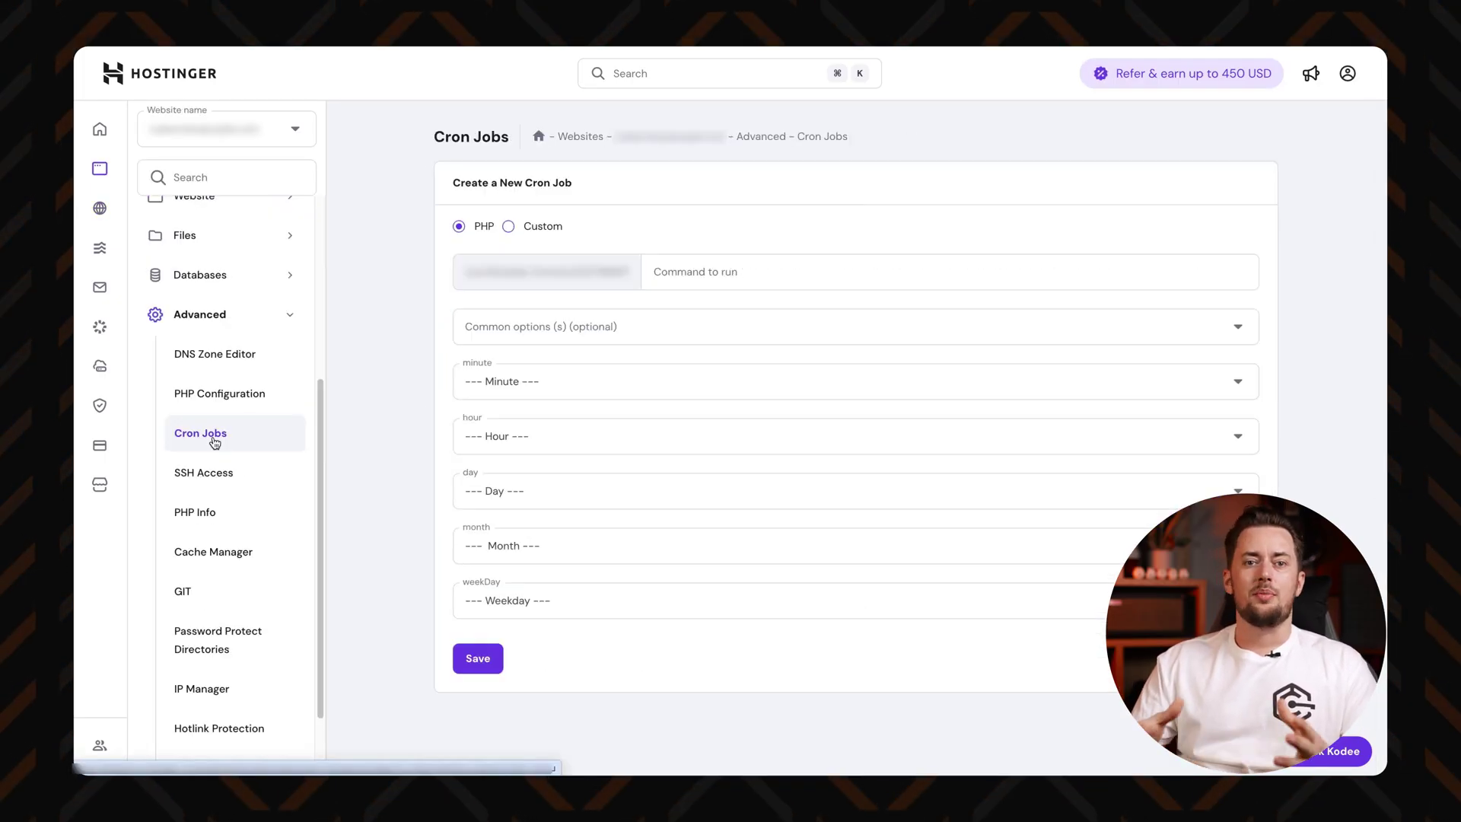
click(221, 509)
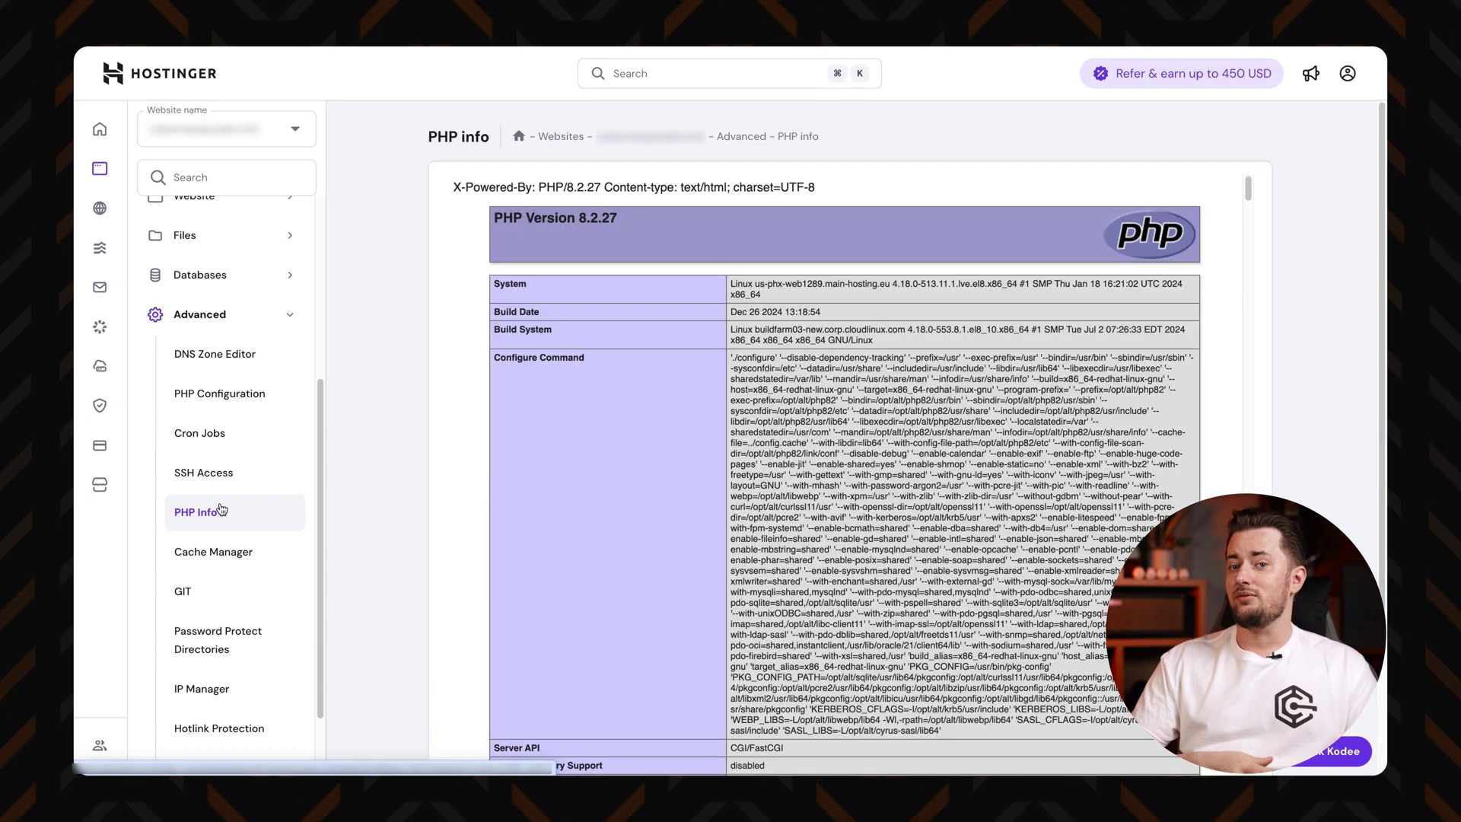
scroll(220, 509, down, 2)
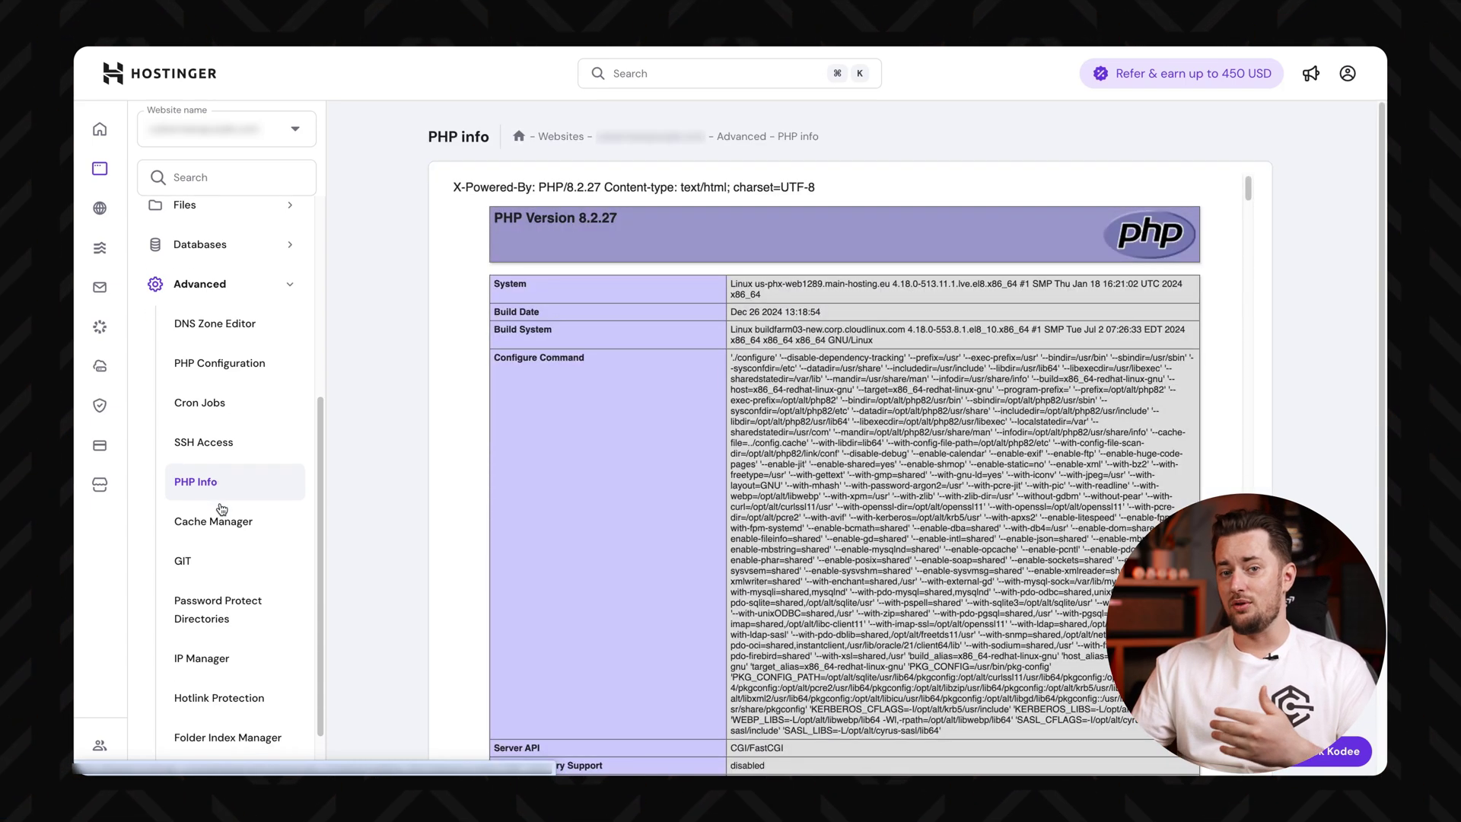
scroll(249, 715, up, 5)
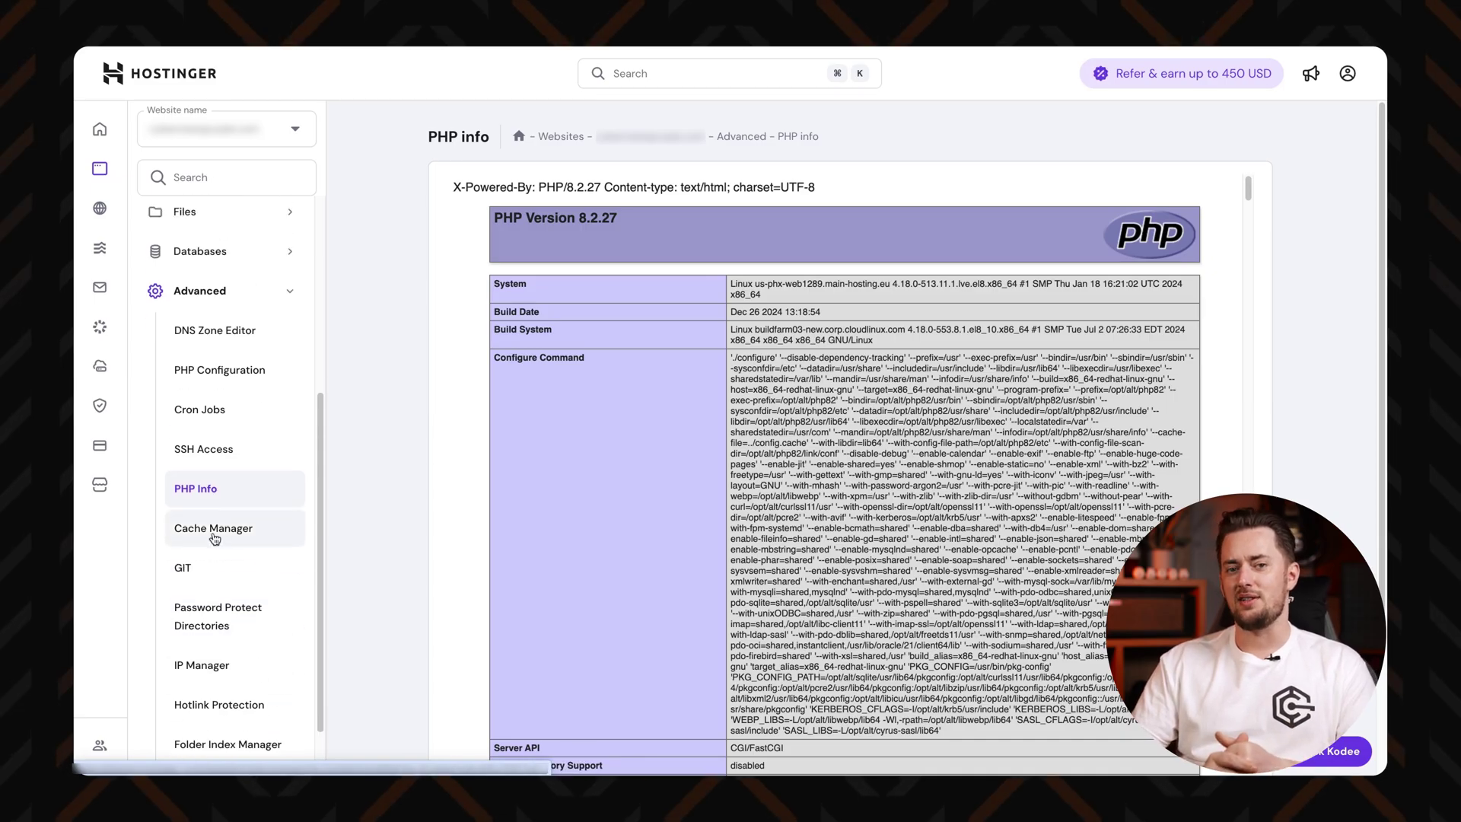
click(287, 561)
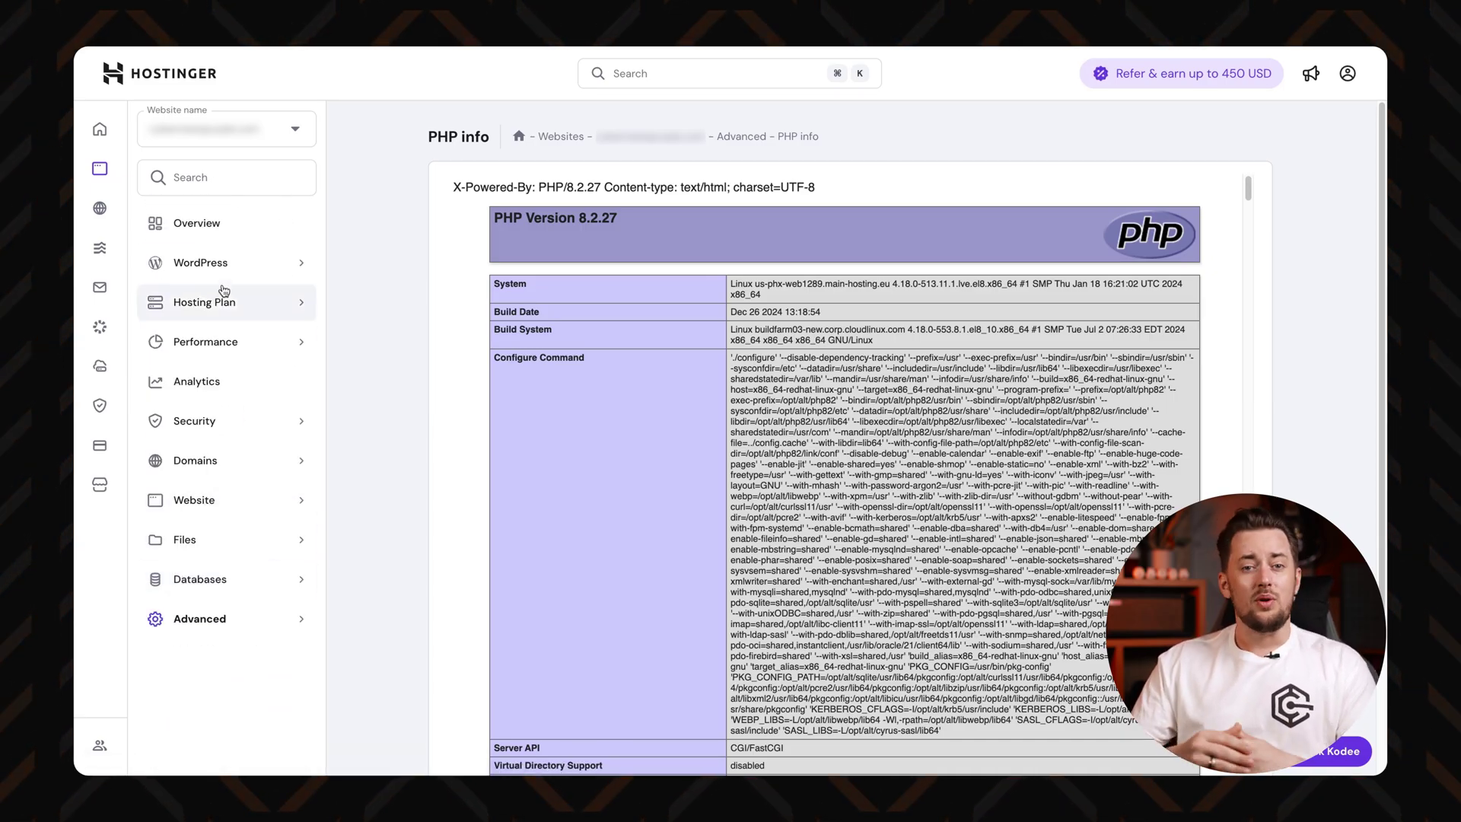
click(285, 260)
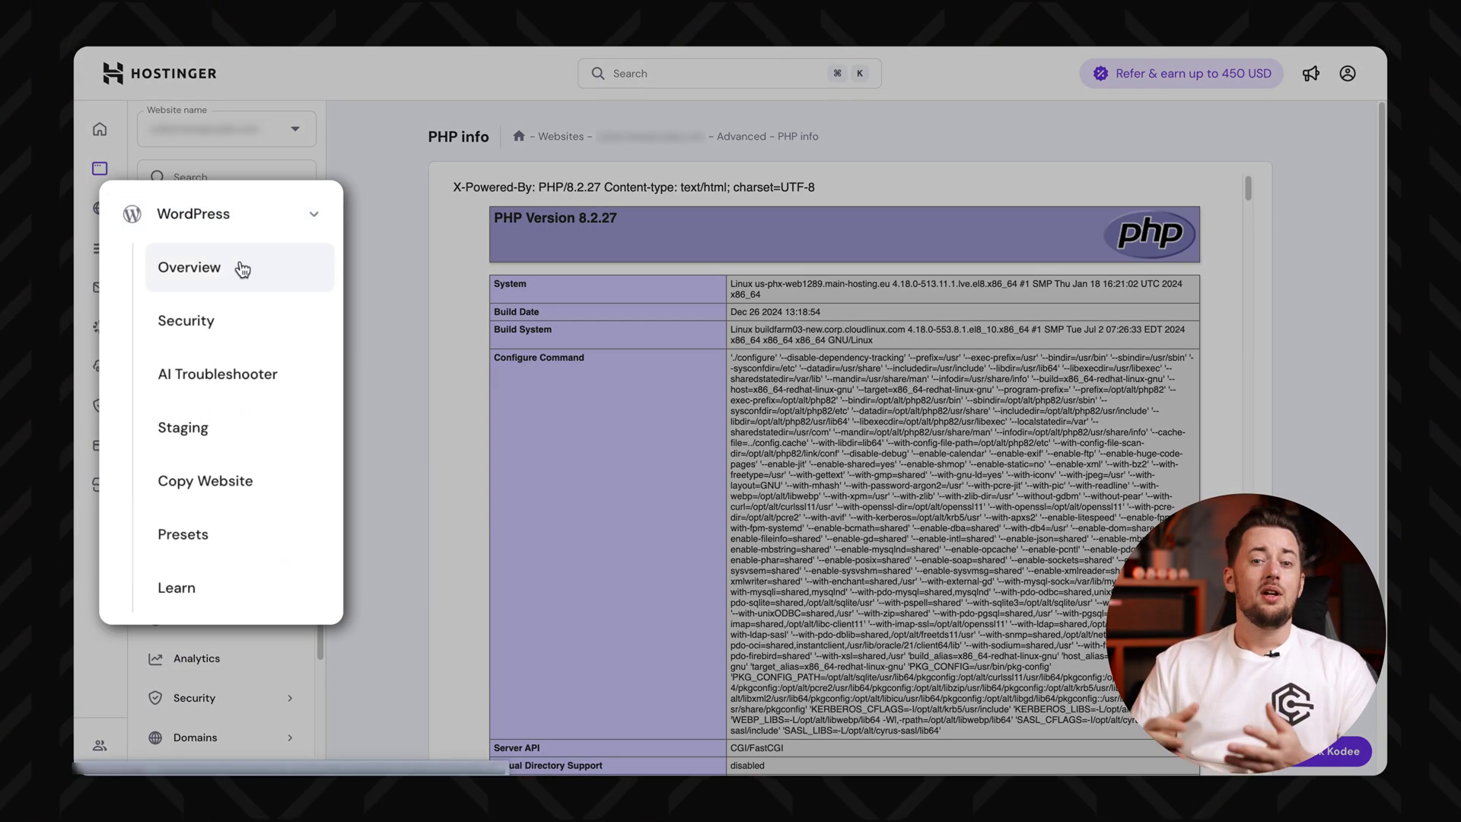
Step: Open the site's WordPress Overview, then its Staging page
click(237, 302)
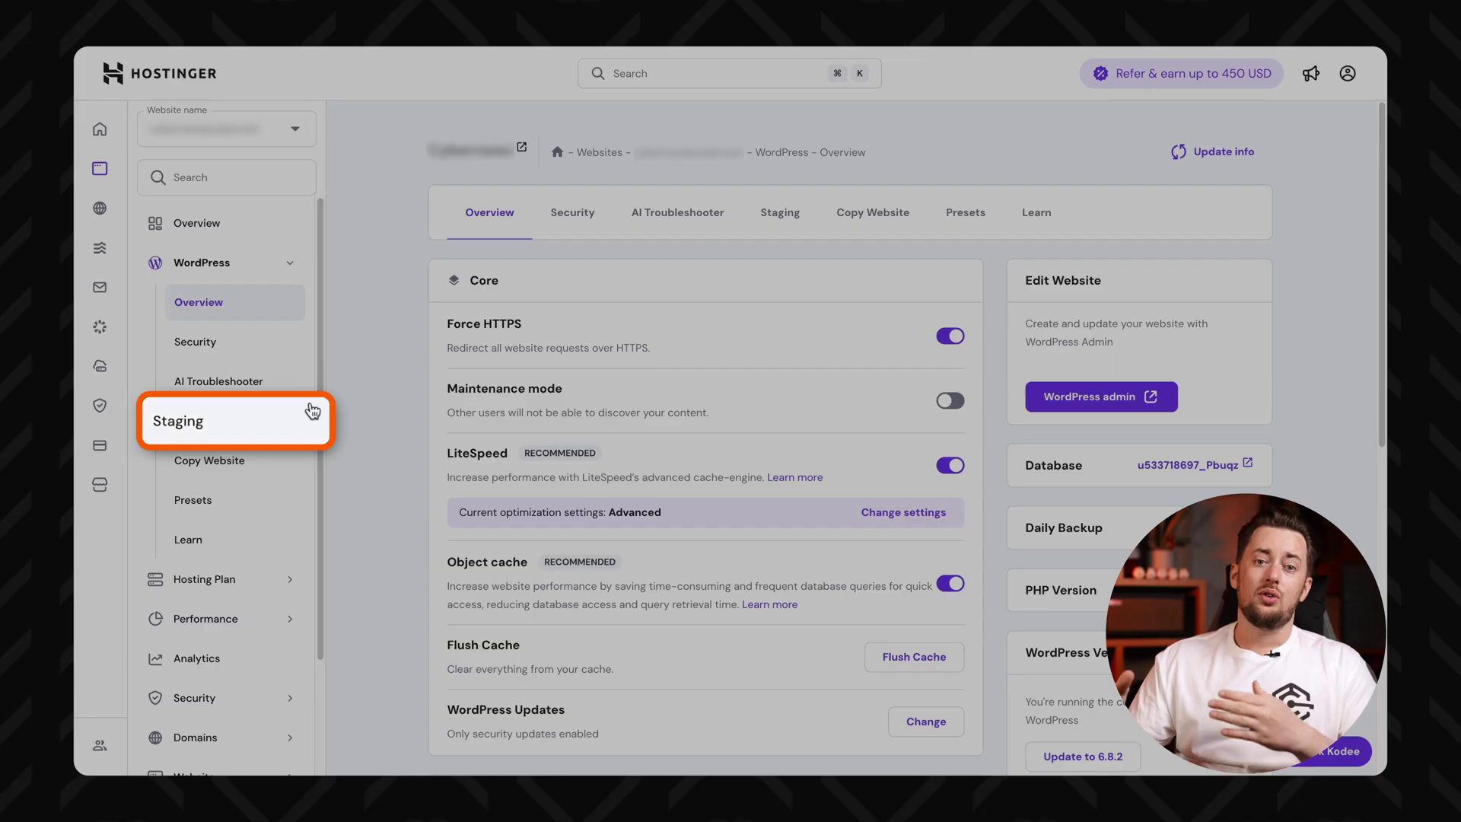
click(267, 426)
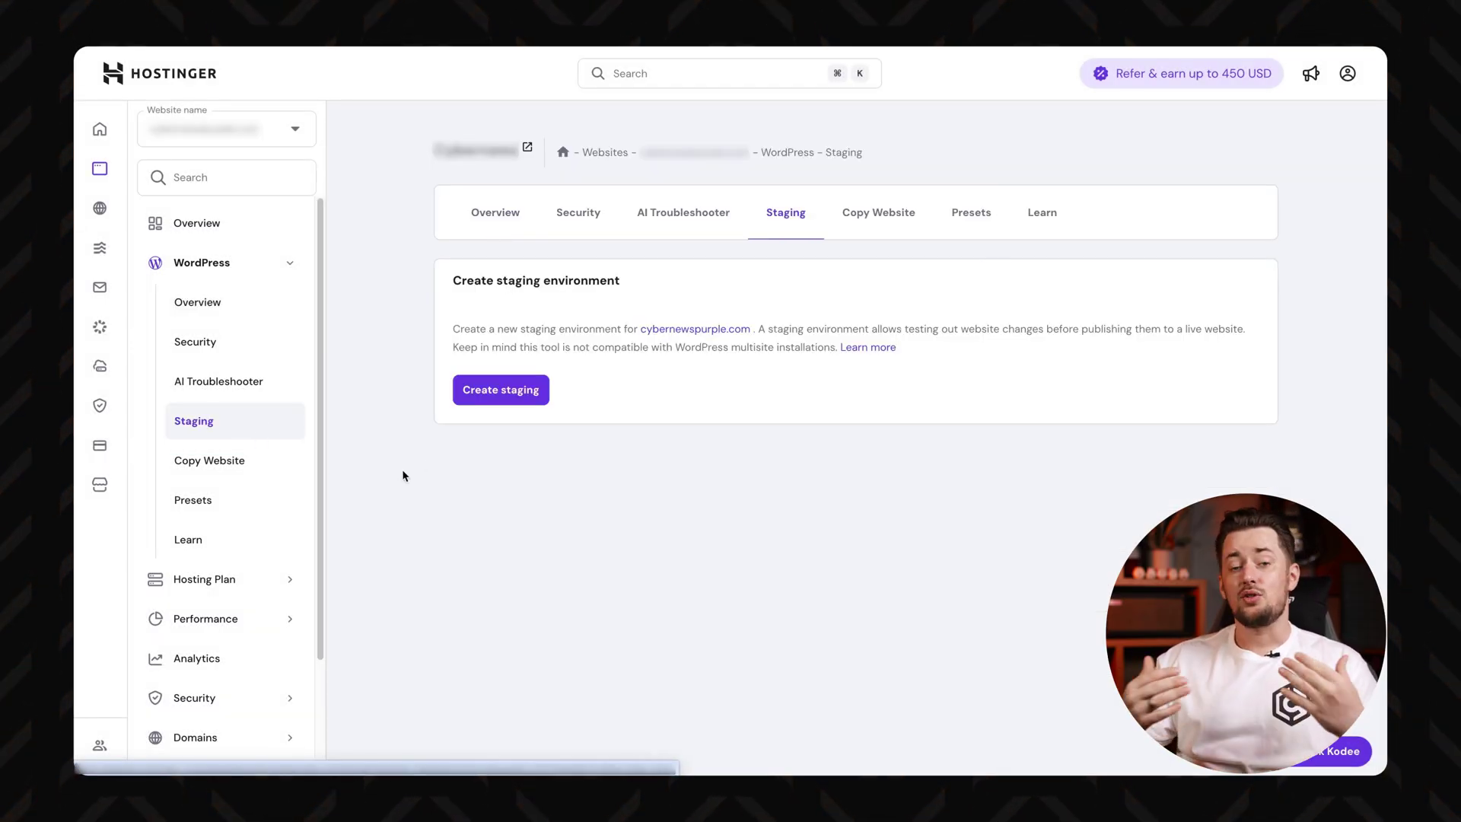
Step: Create a staging environment on the stagingtest subdomain and dismiss the progress notice
click(493, 402)
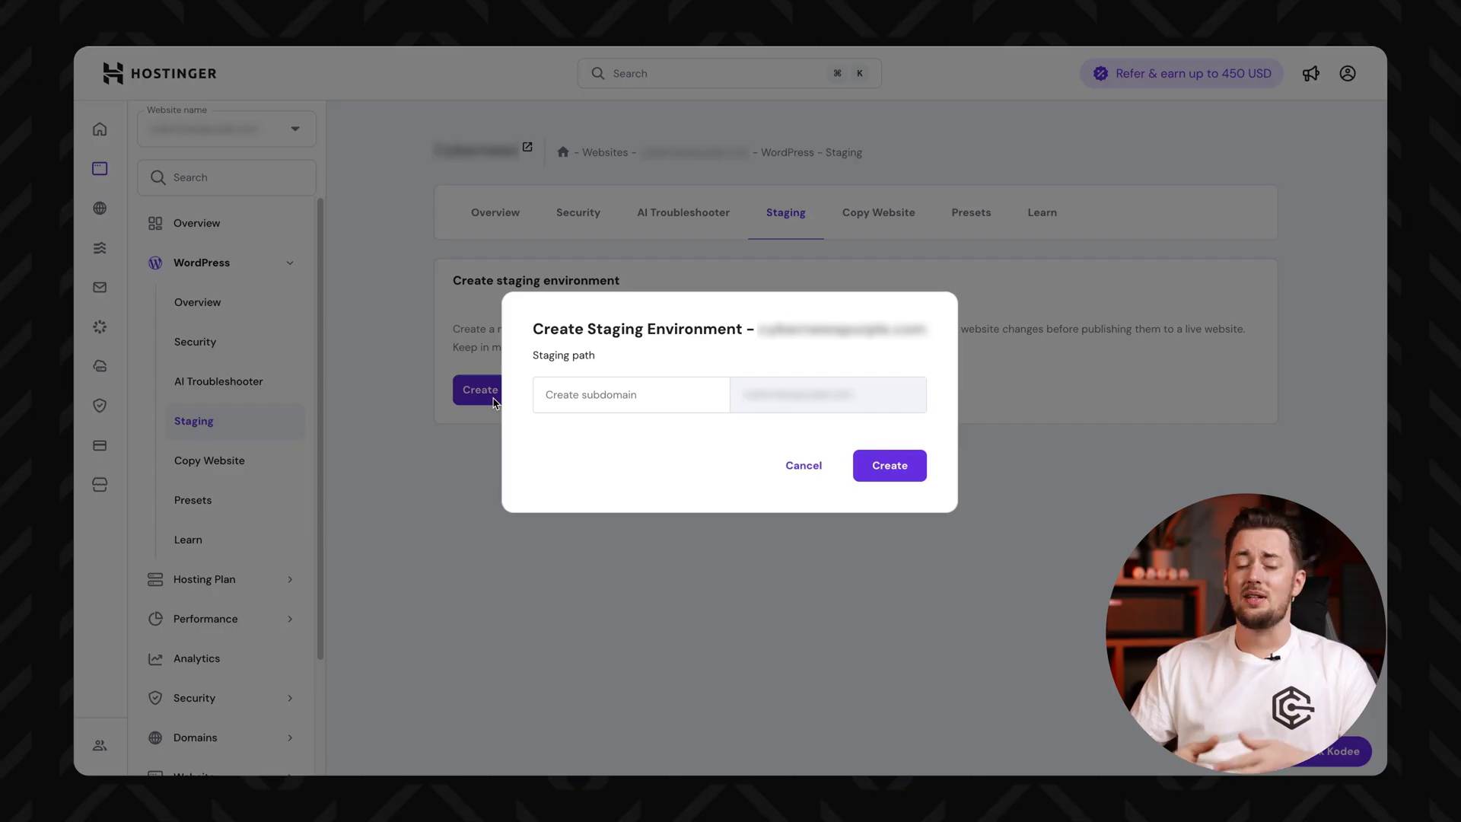
click(576, 394)
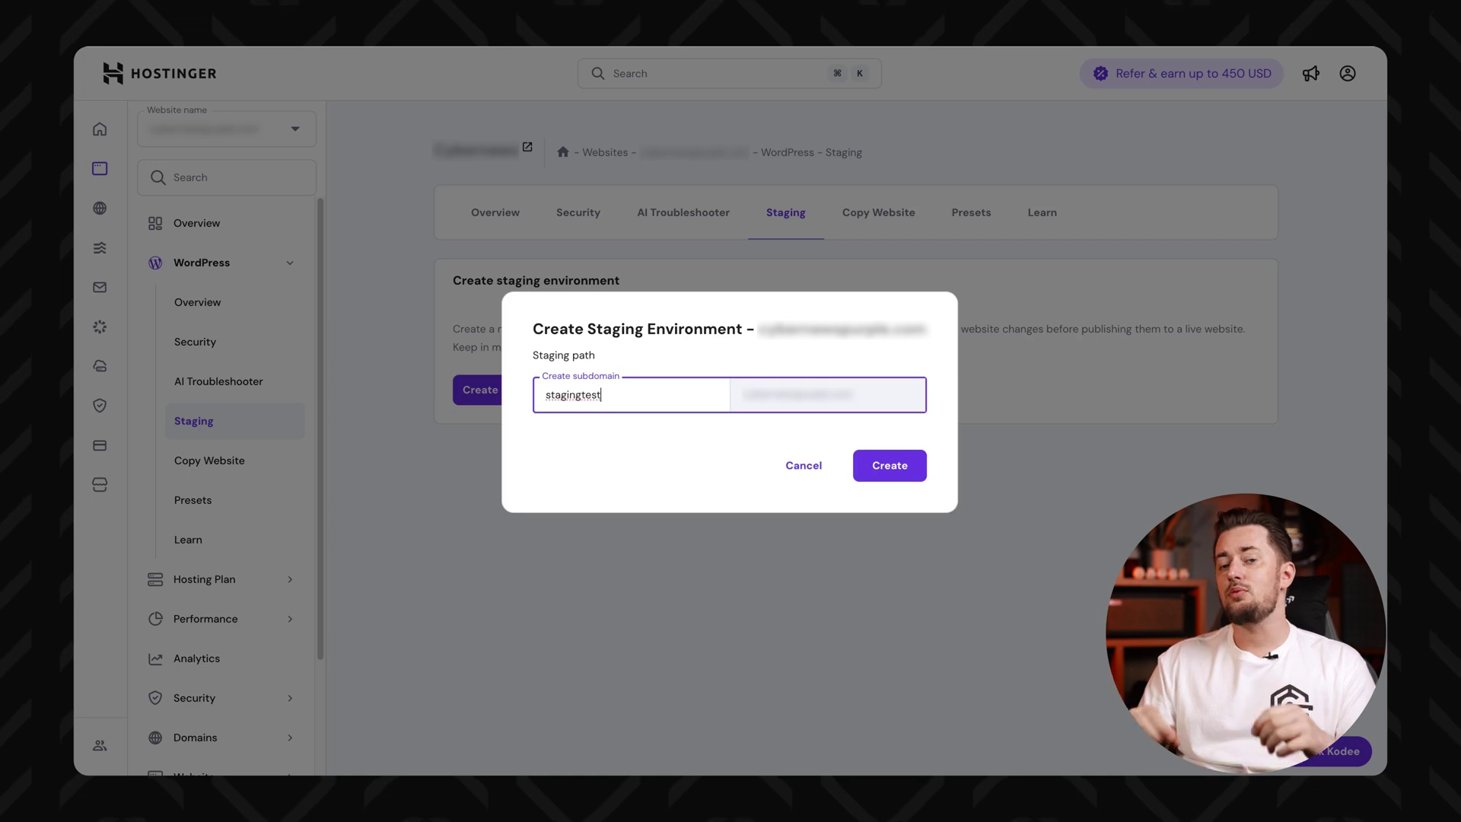
click(917, 474)
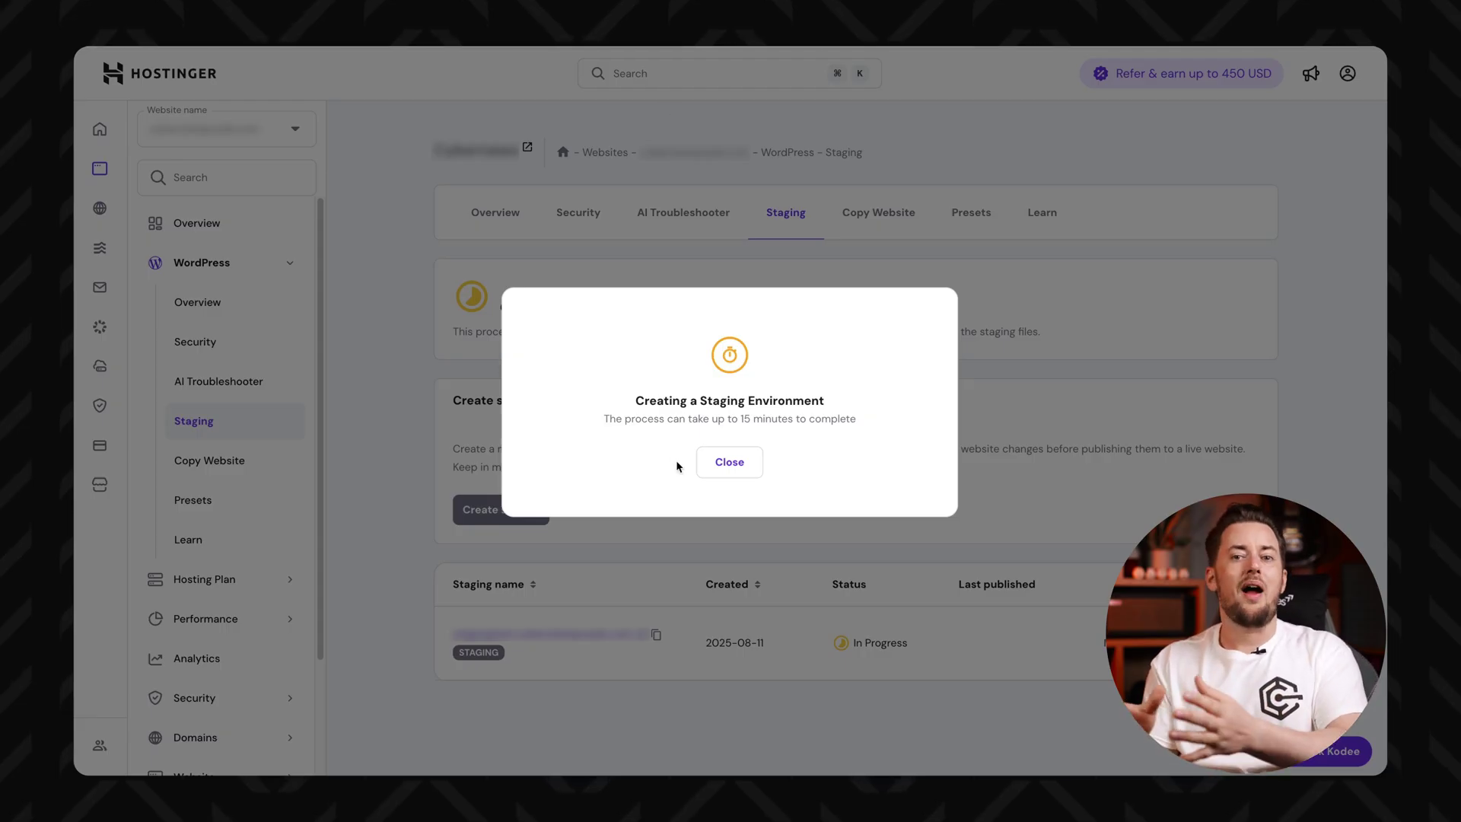
click(725, 473)
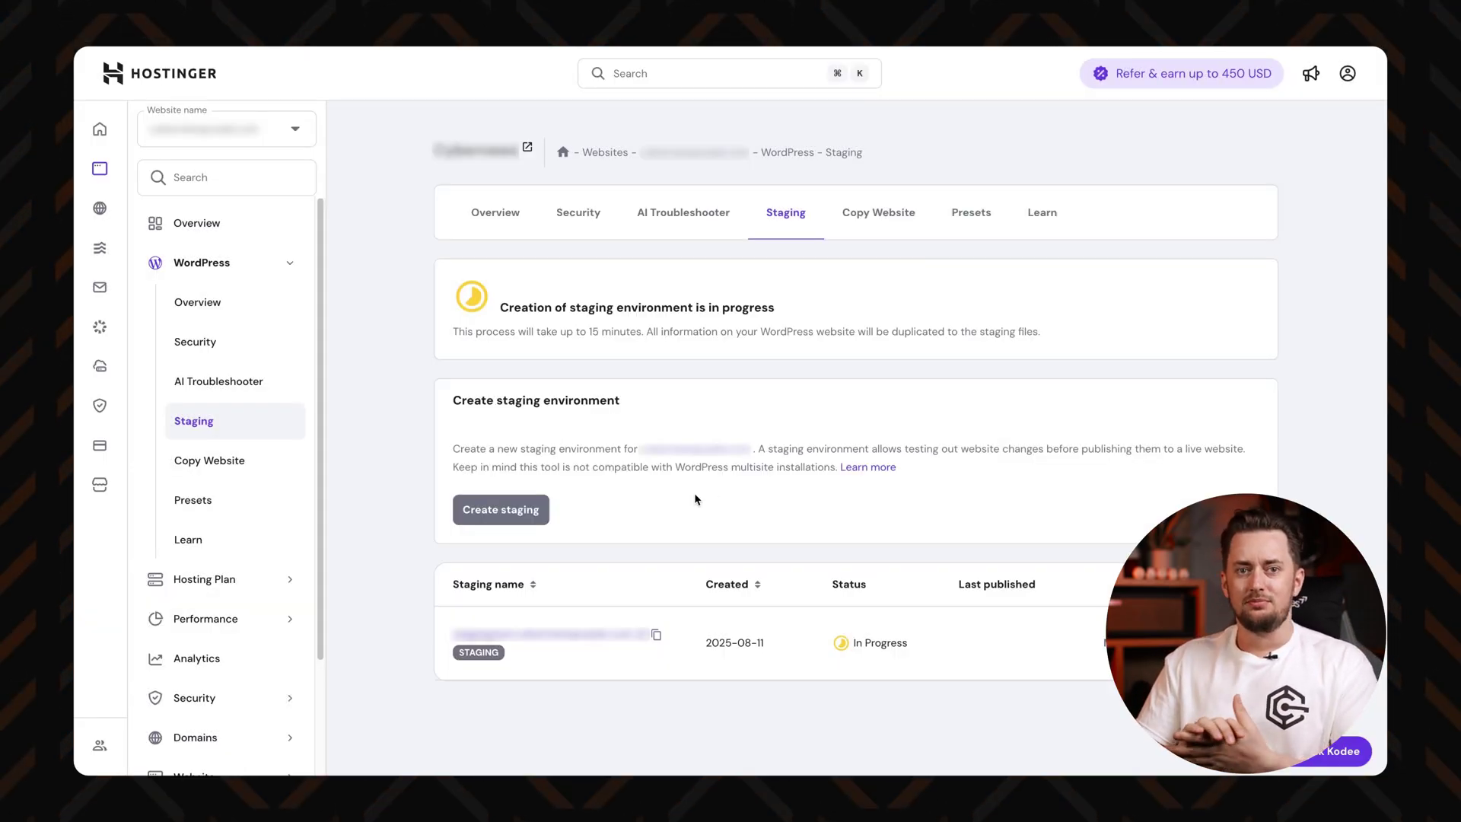
Step: Return to the WordPress overview and bring up a website's options menu in the Websites list
click(506, 220)
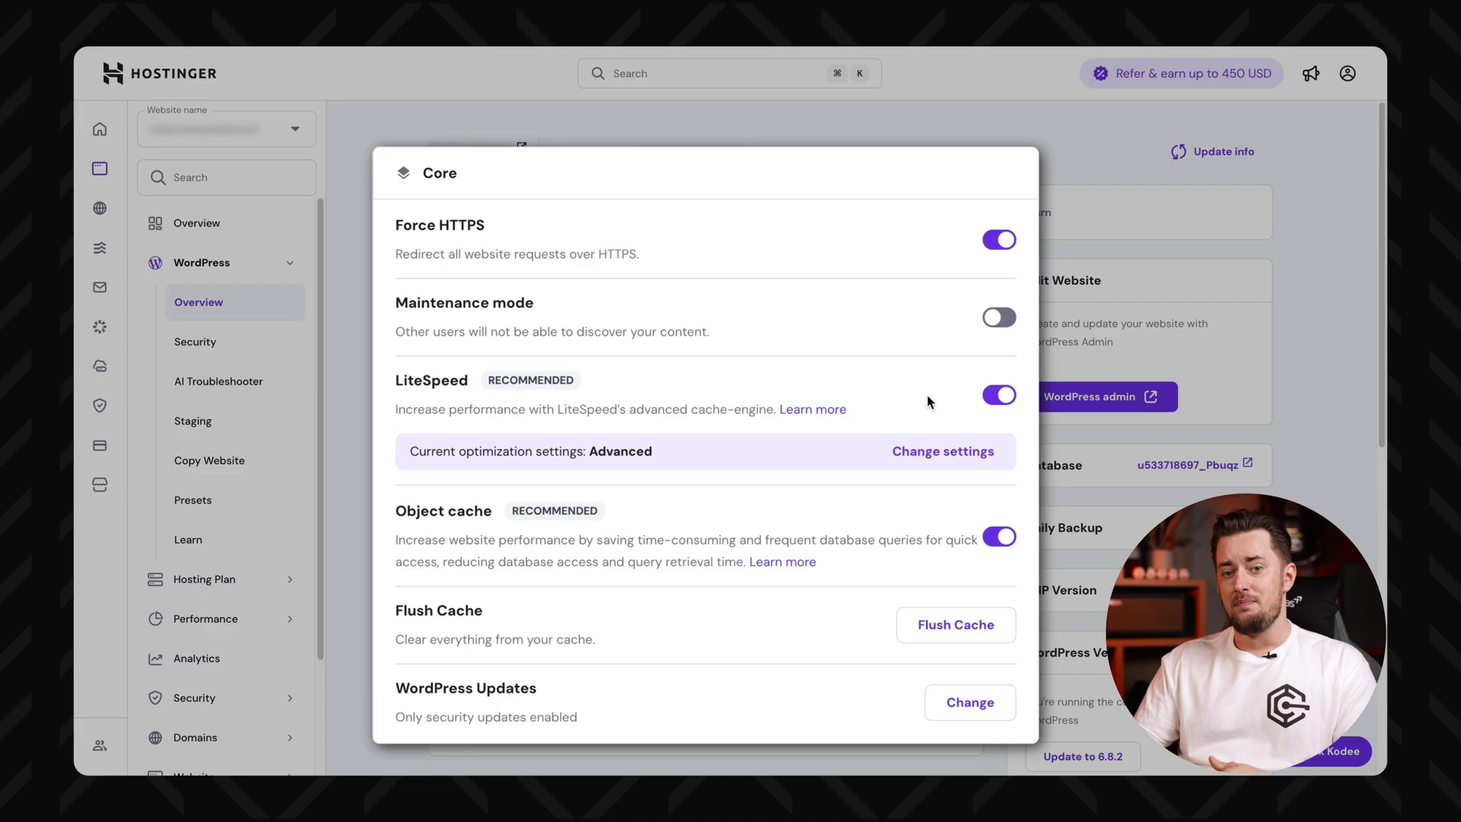
scroll(890, 468, down, 4)
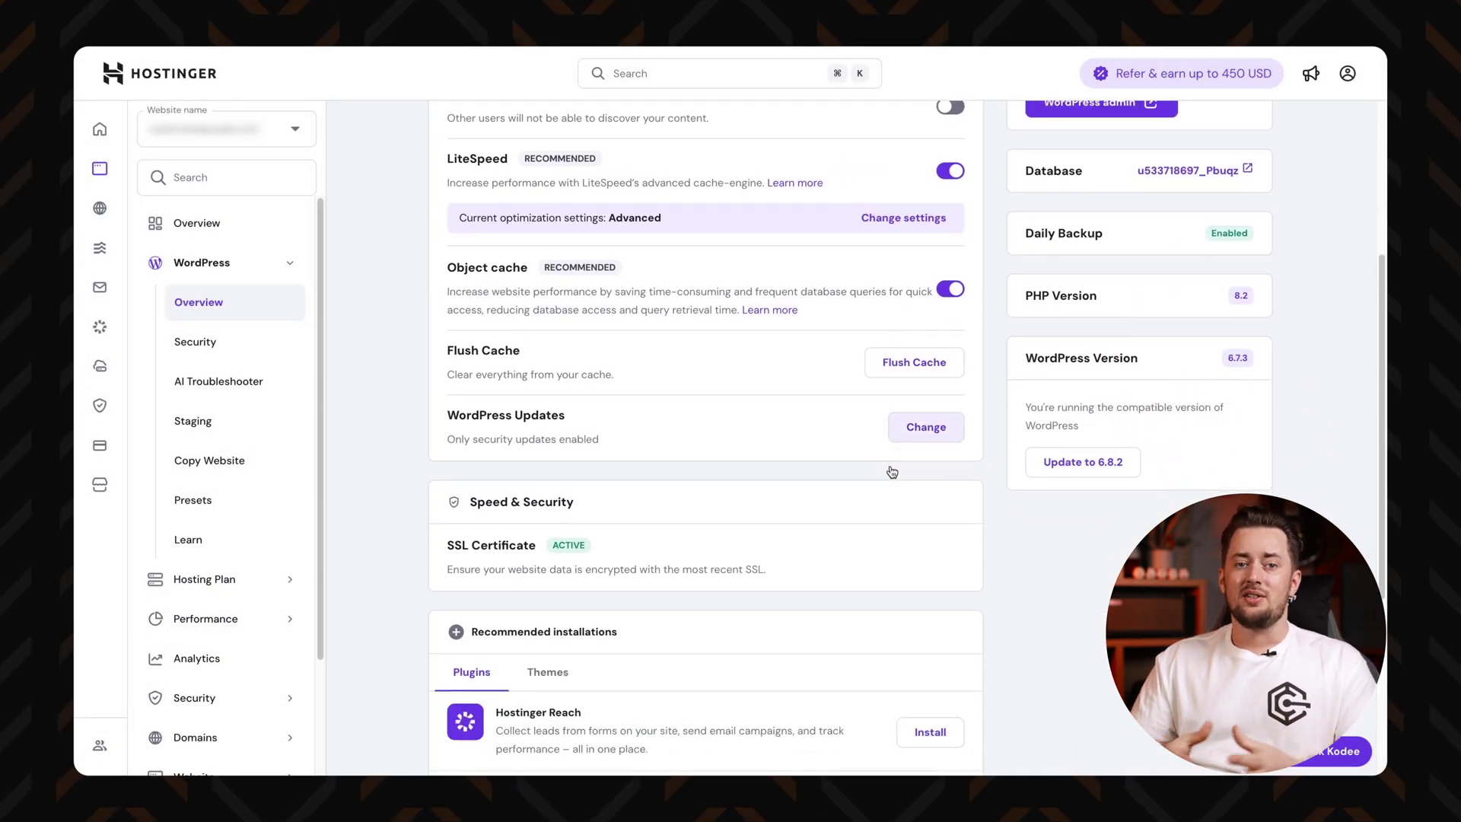
scroll(891, 472, down, 5)
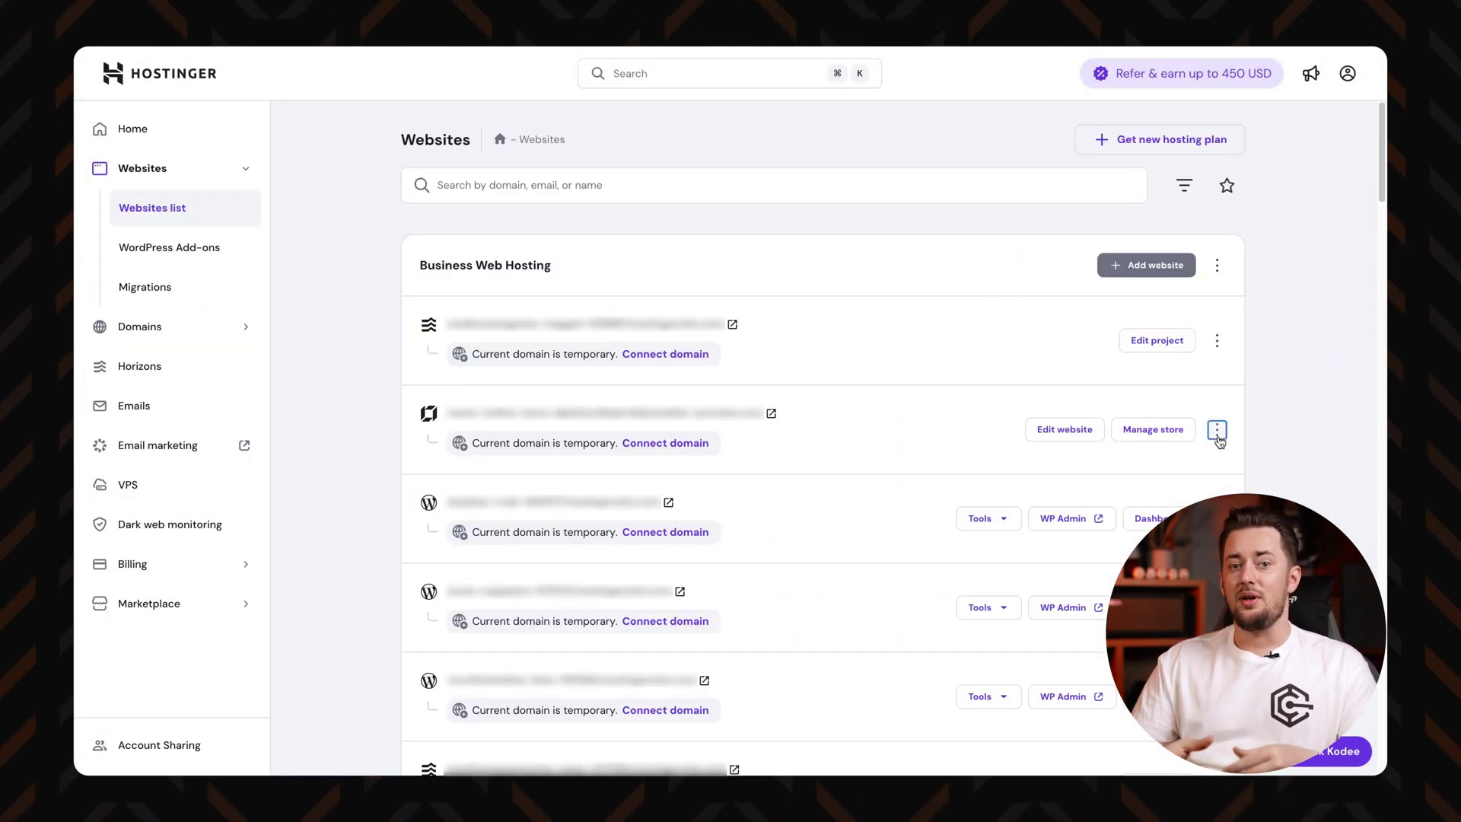
click(1216, 429)
mouse_move(1194, 441)
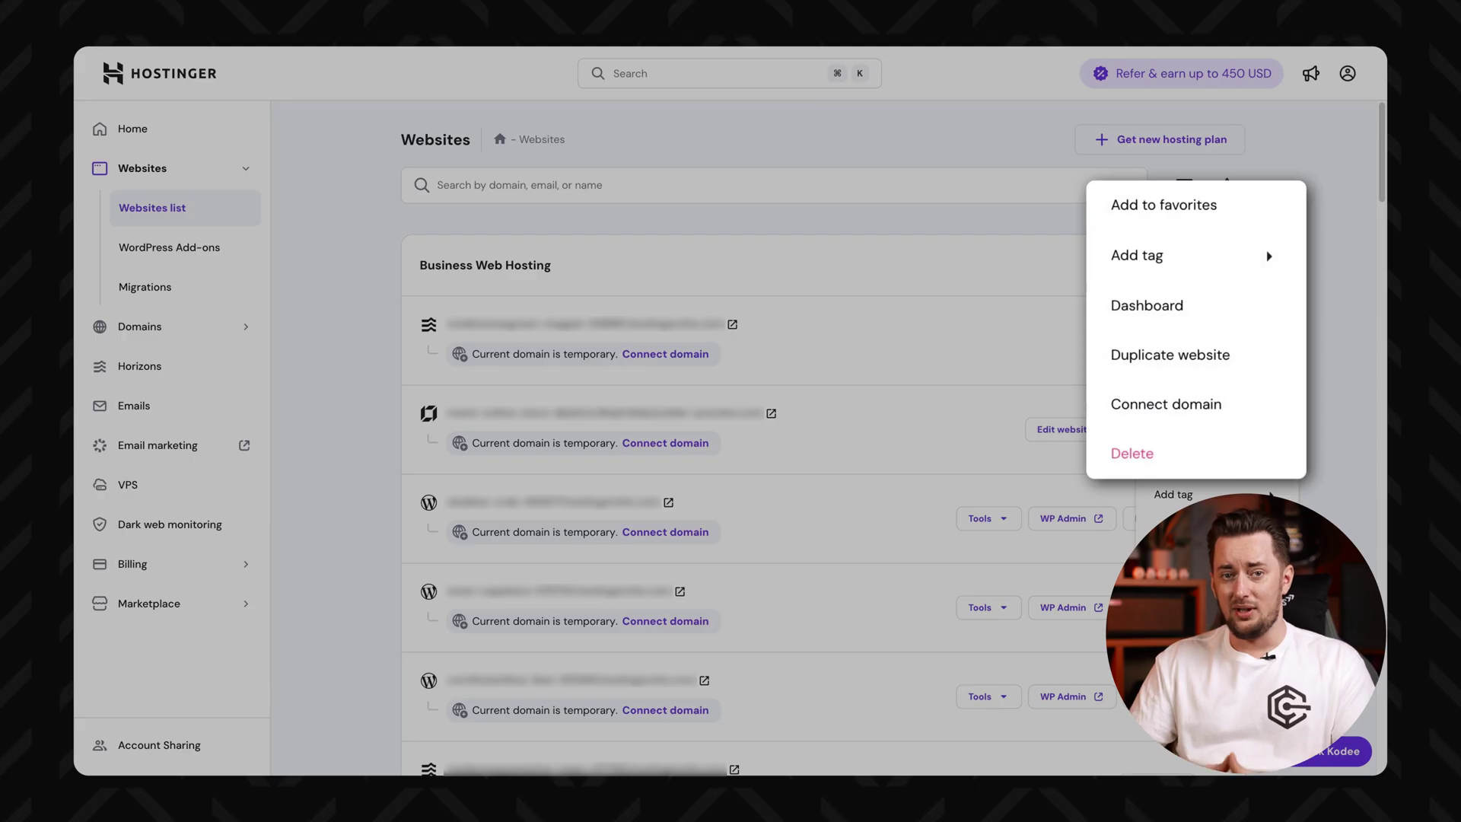
click(1134, 453)
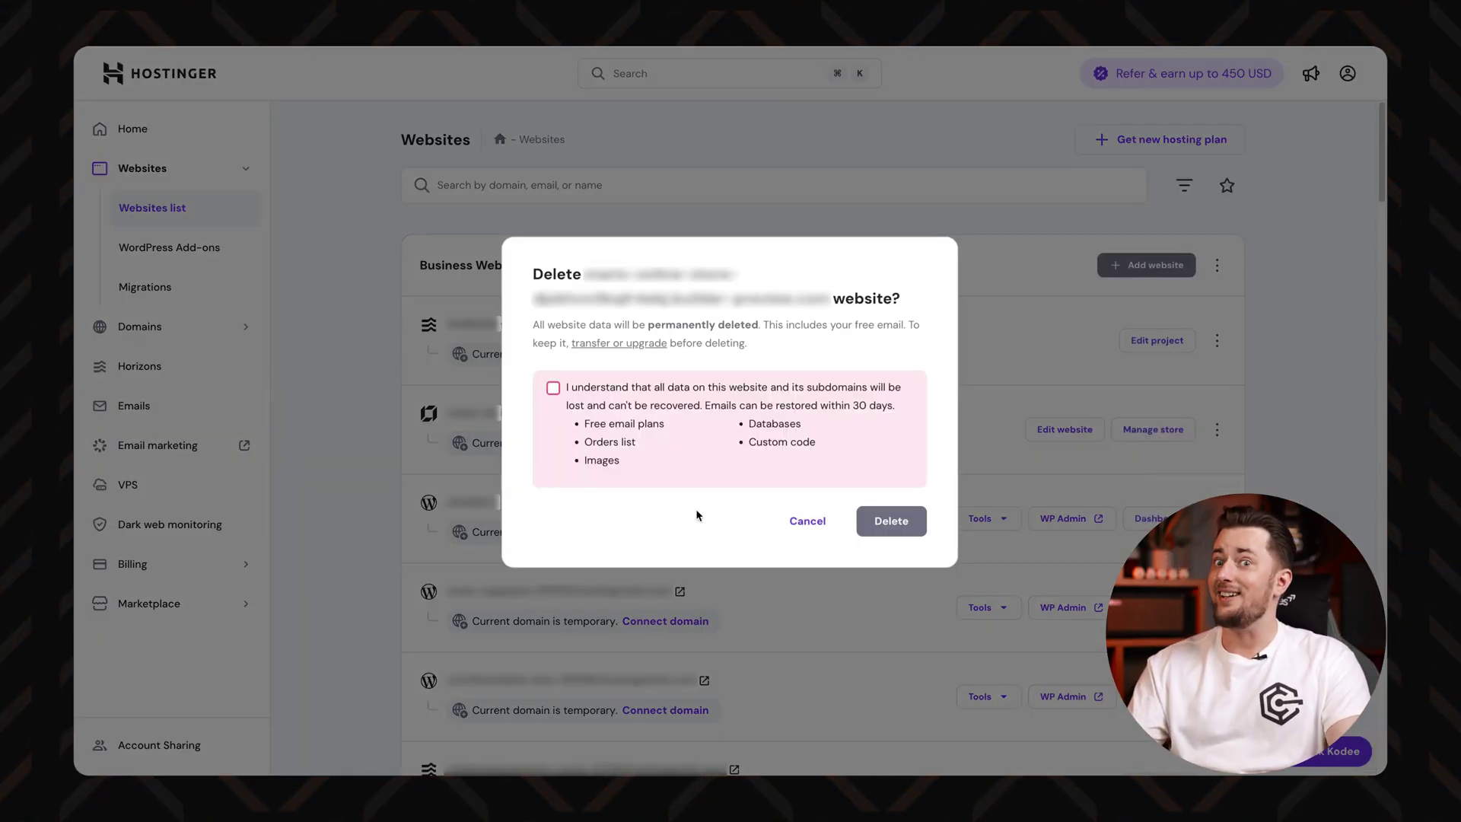
click(804, 524)
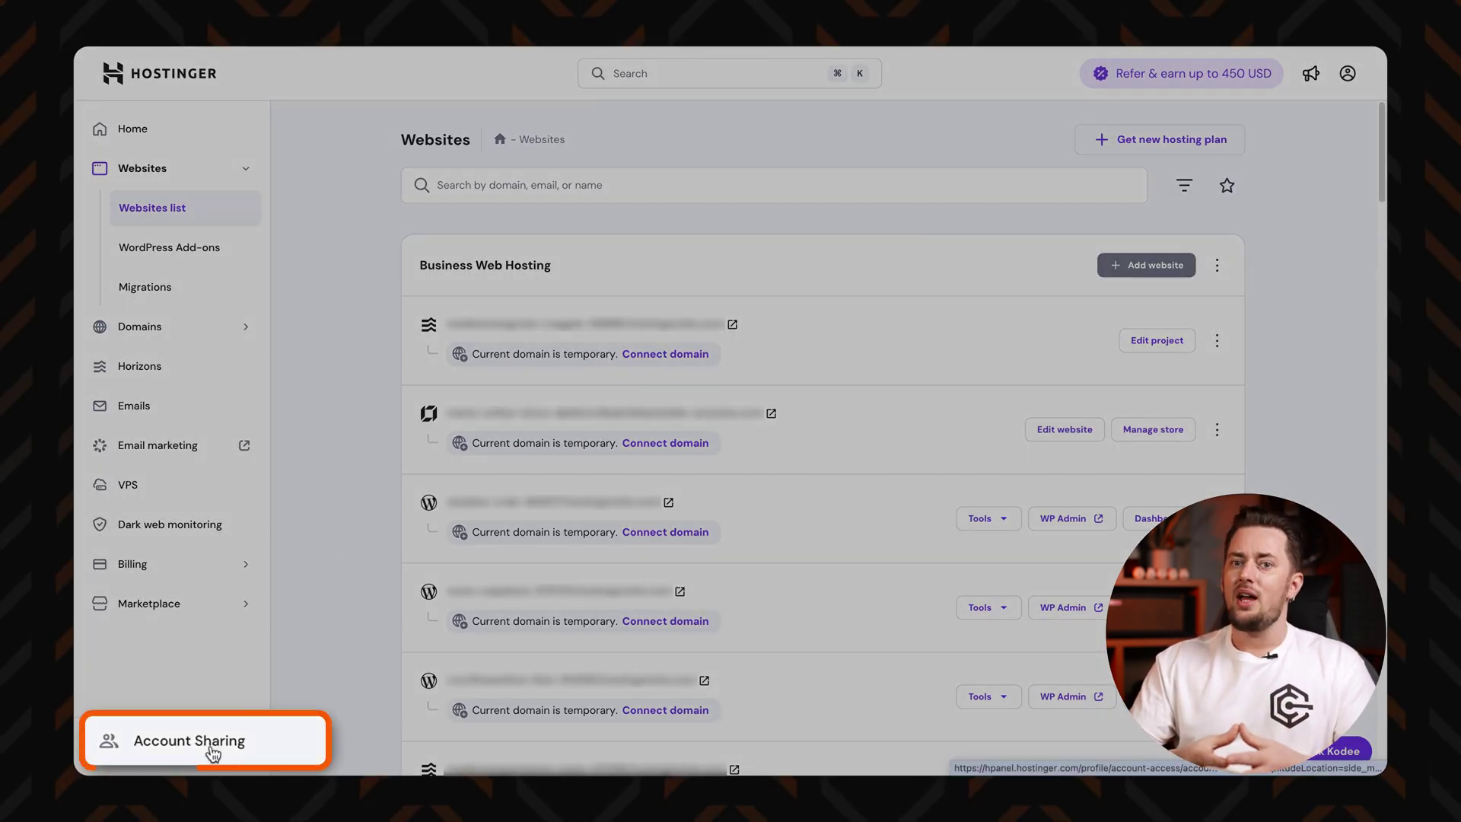
click(213, 753)
Step: Start a Grant Access invitation with the Collaborator role, then open the account dropdown
click(604, 186)
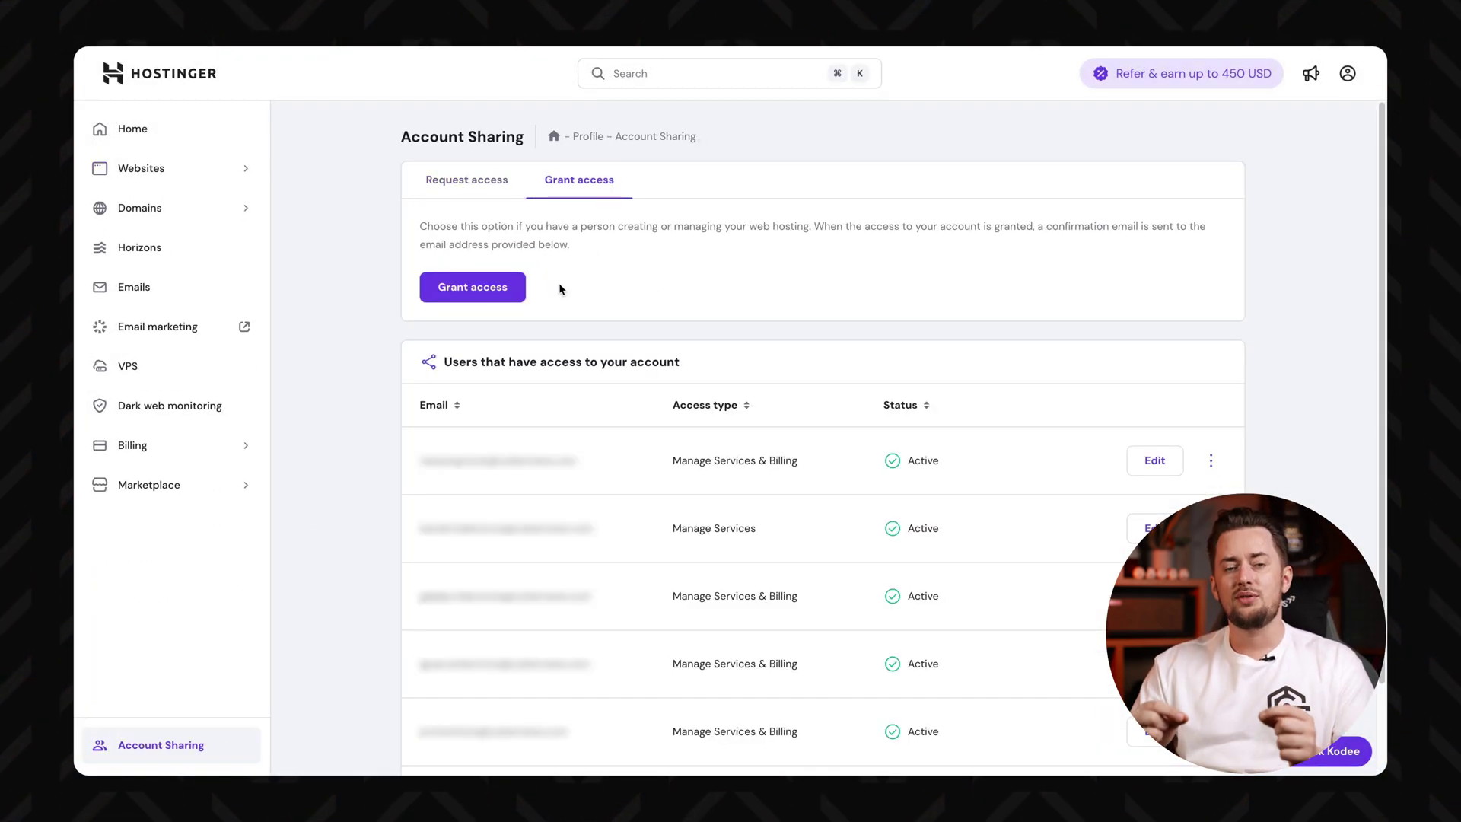
click(477, 288)
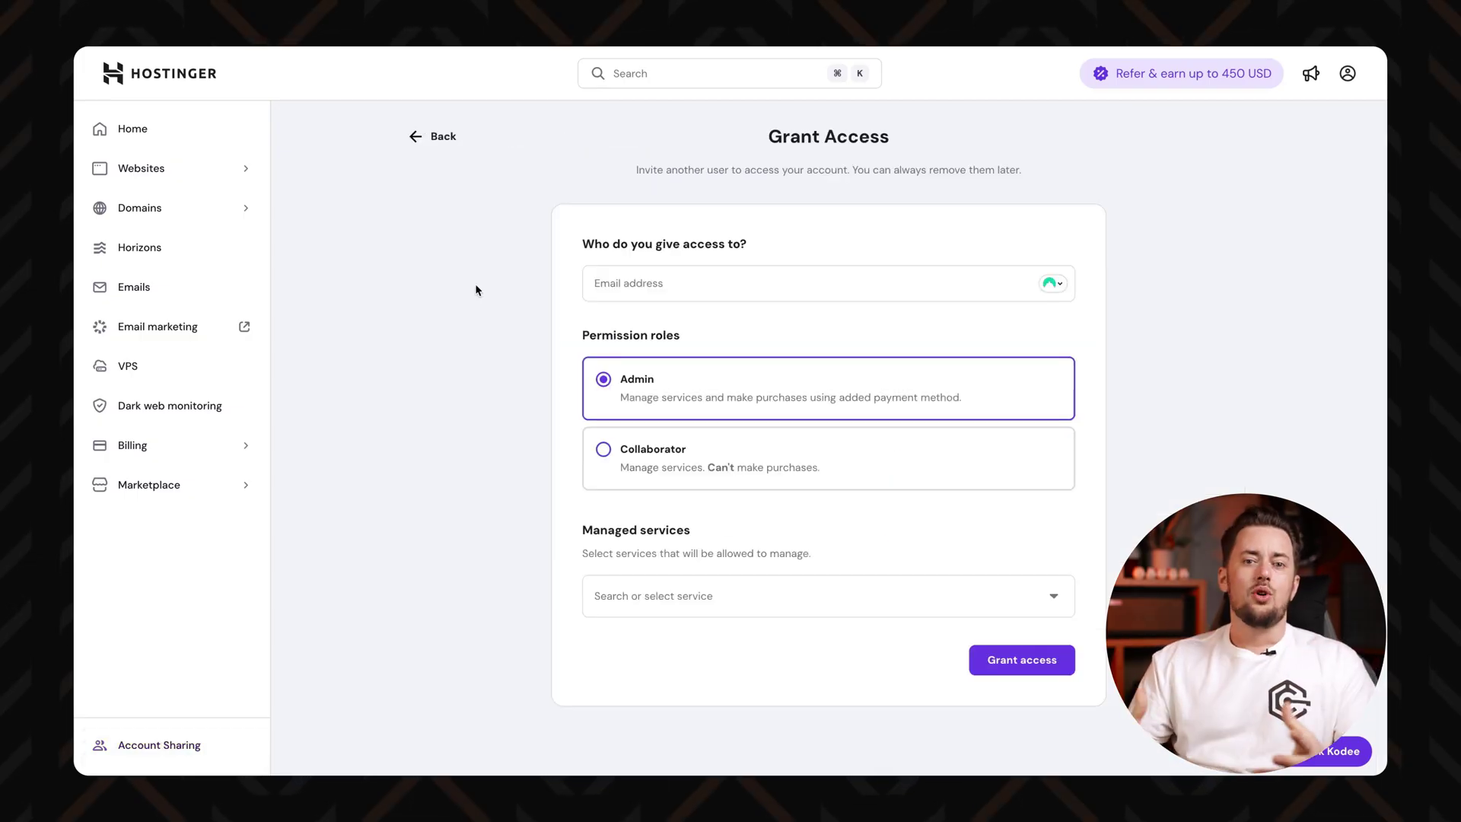
click(603, 449)
click(1347, 73)
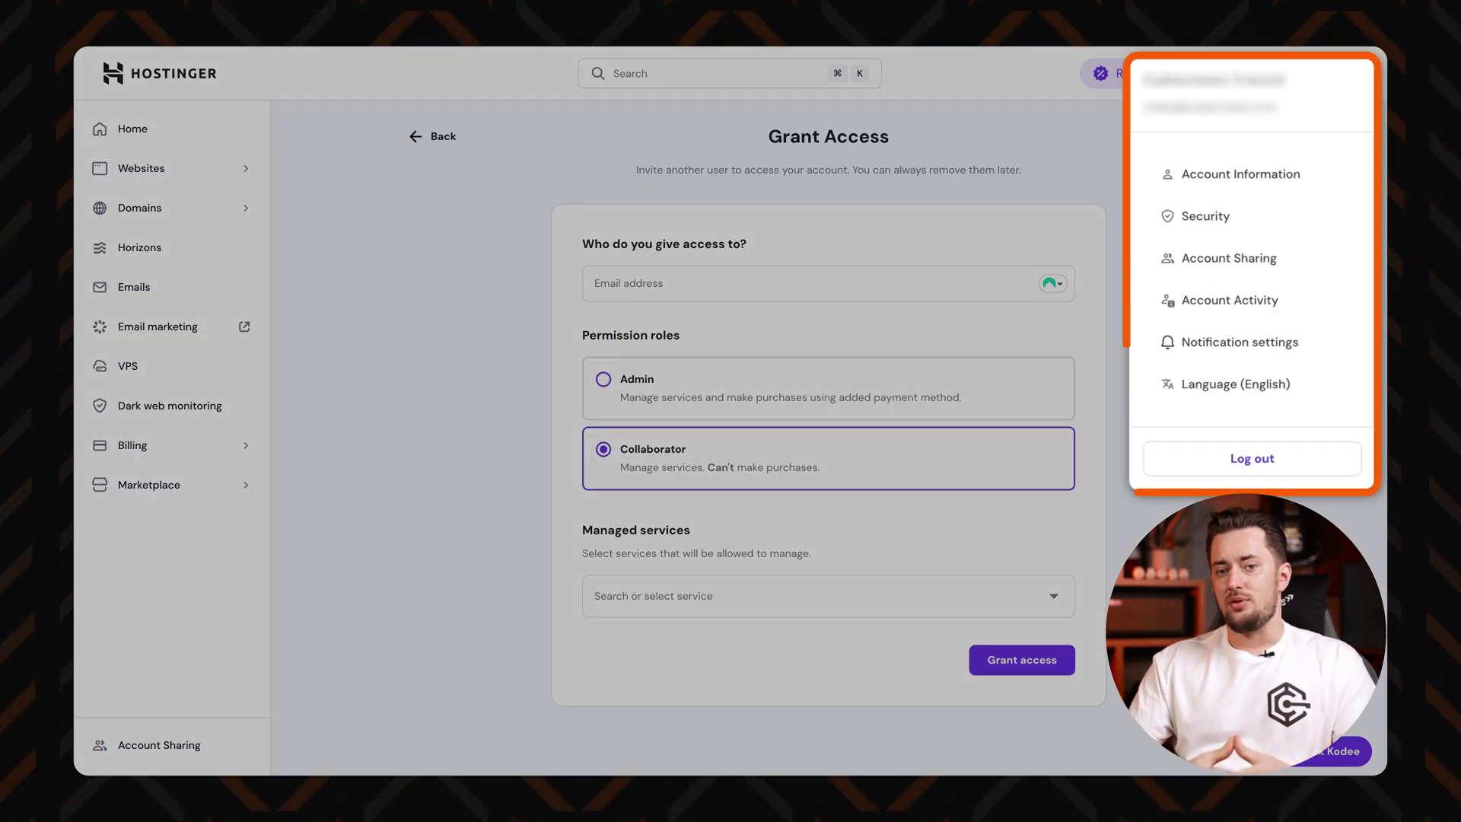
Step: View security settings, ask Kodee where to test a site copy, then request a human
click(1223, 223)
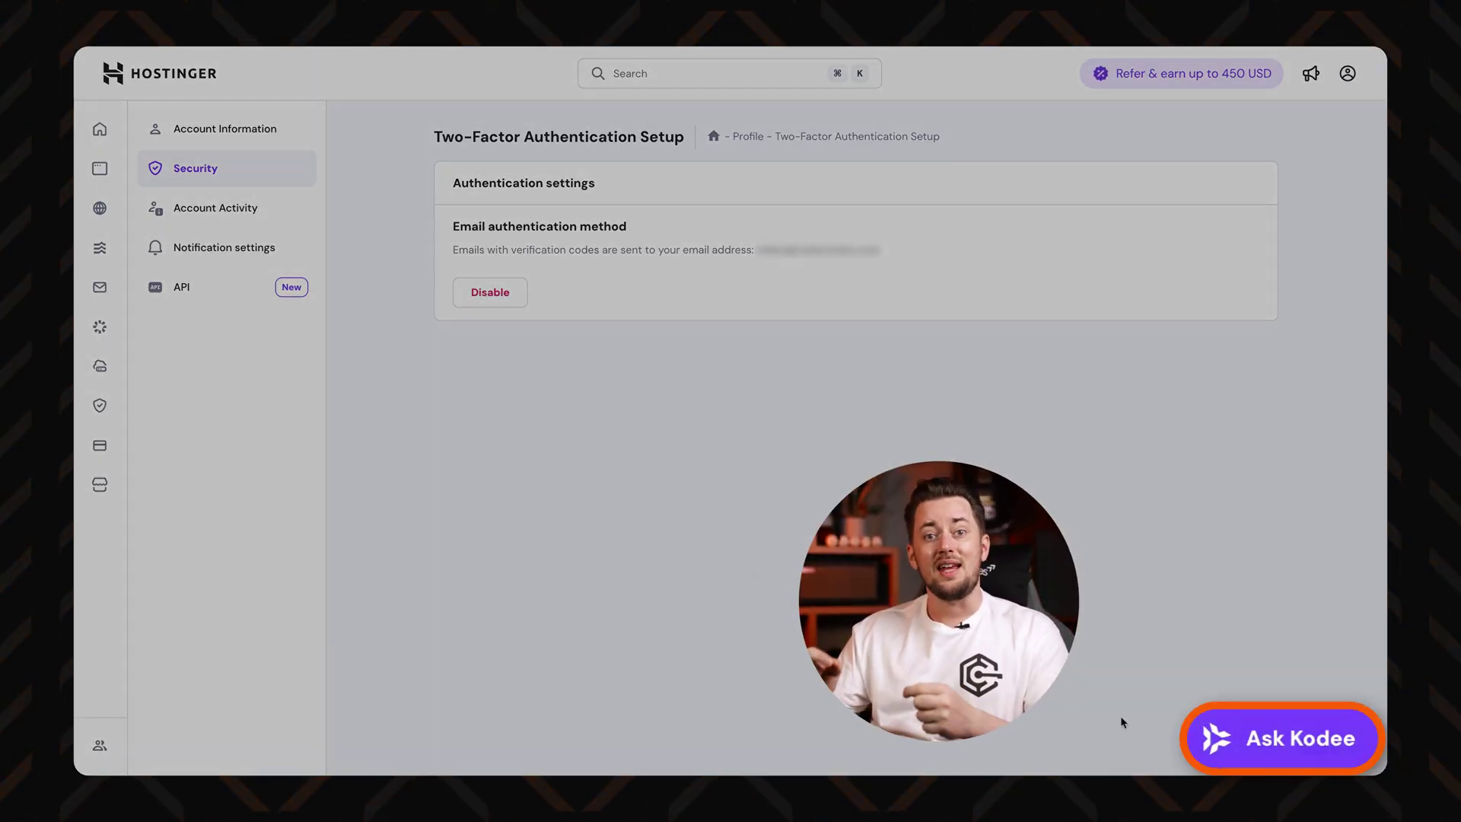
click(1269, 739)
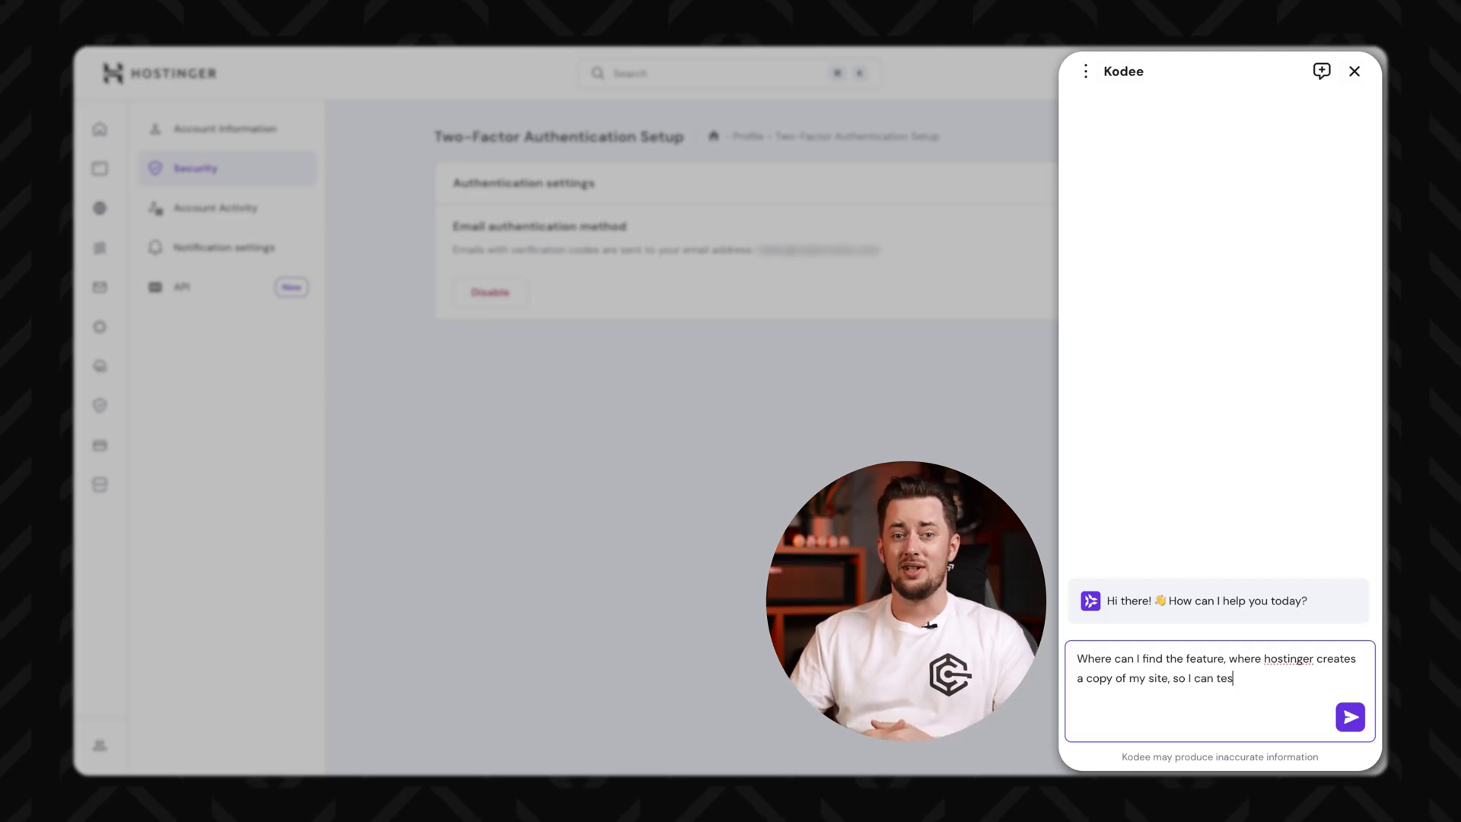
text(without it affecting the users?)
key(Return)
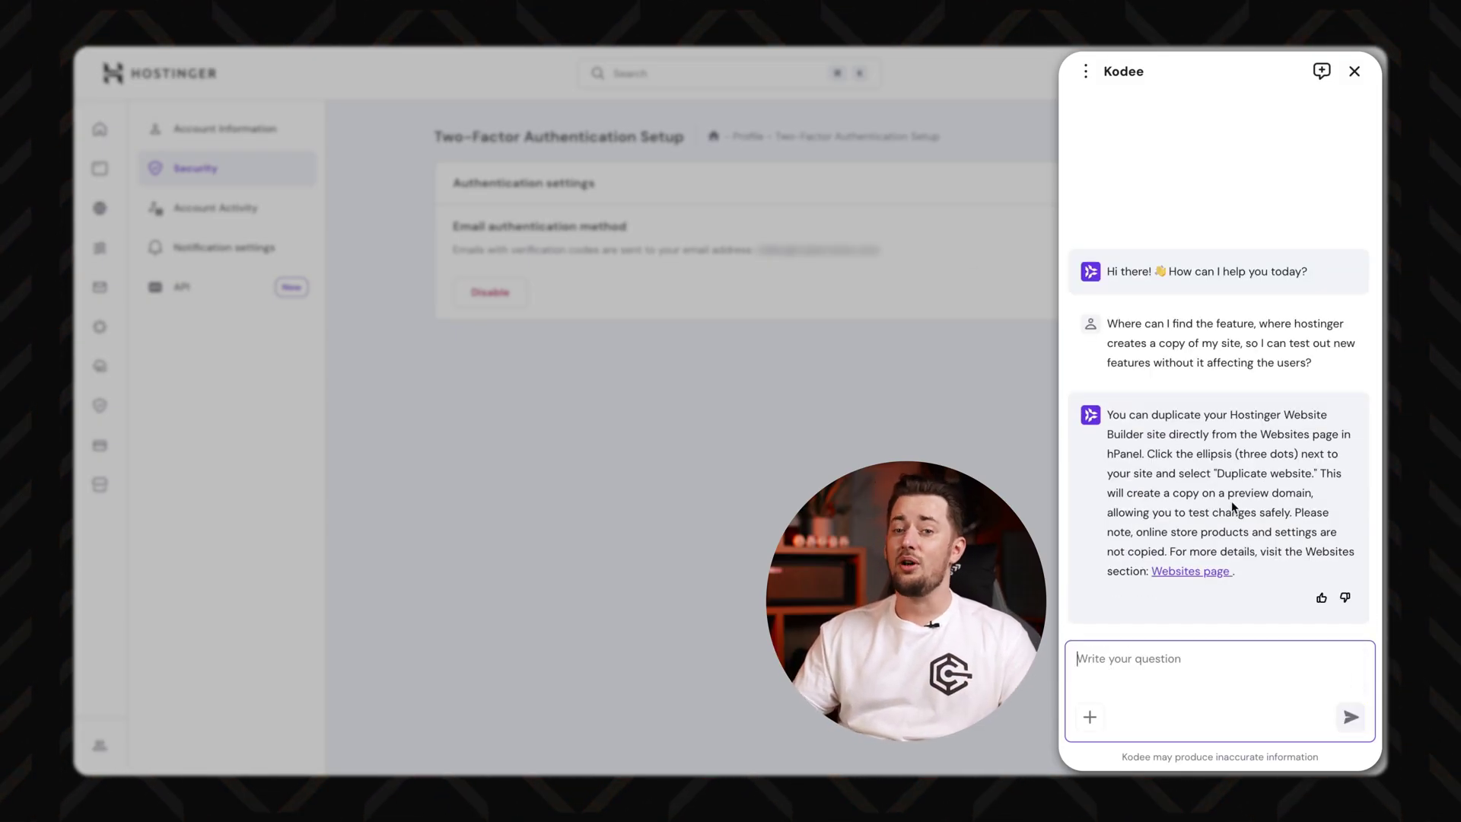
text(I would like to talk to a human)
key(Return)
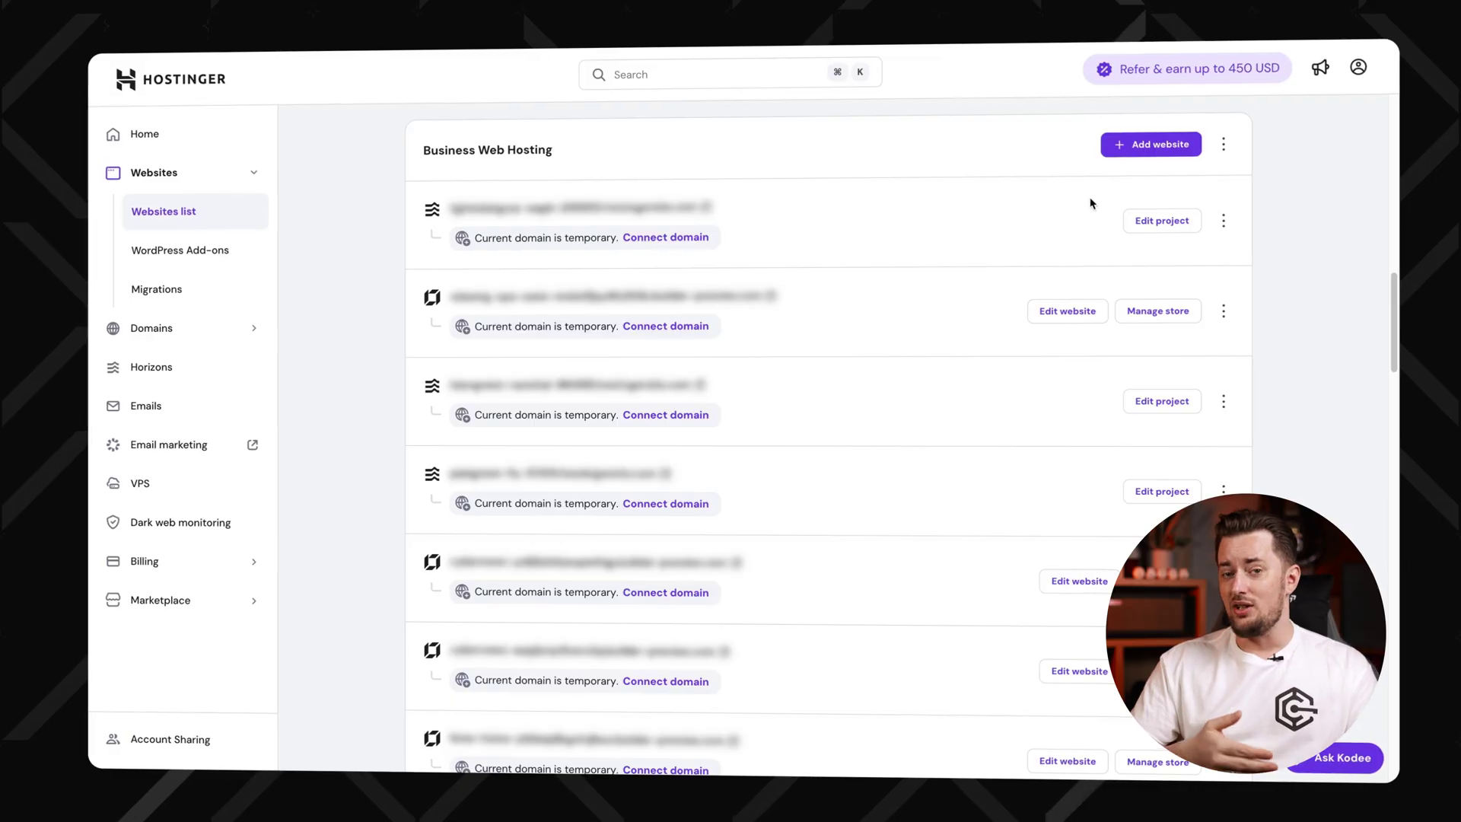
Step: Open the Add website menu to view the website types, then close it and scroll the websites list
click(1154, 149)
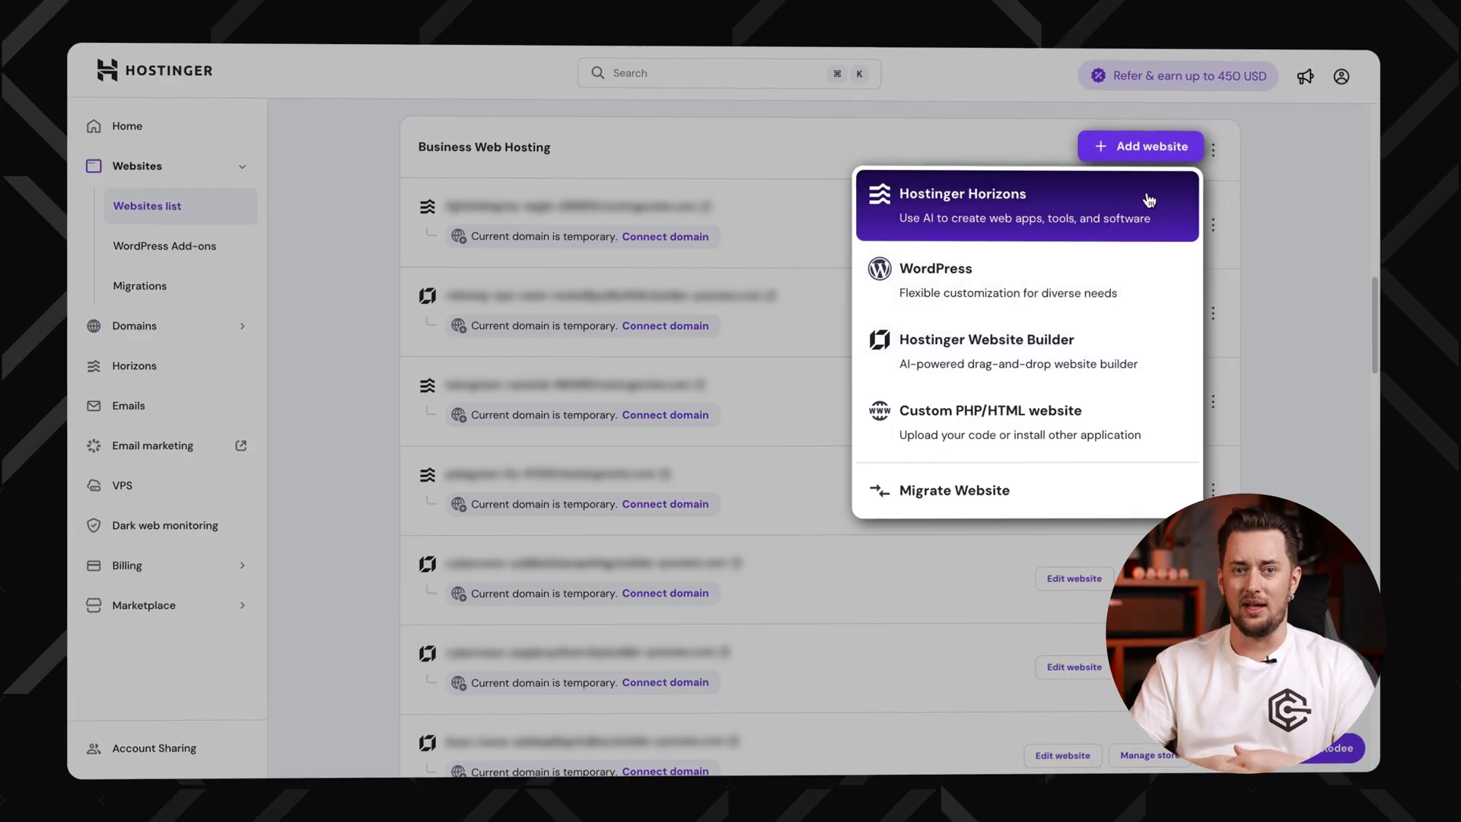
click(1281, 180)
scroll(1283, 175, up, 5)
scroll(1283, 176, up, 3)
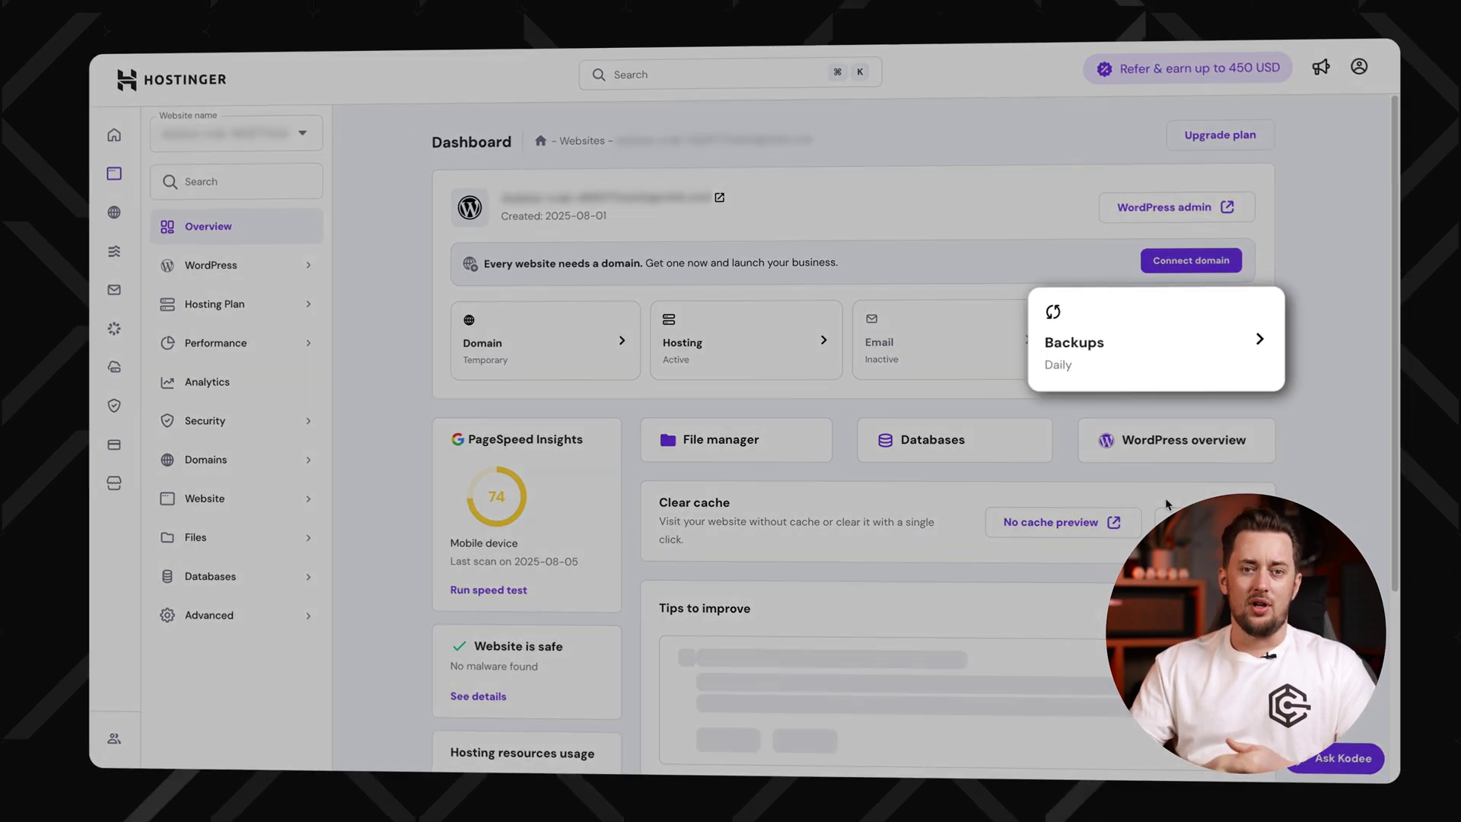
Step: In Backups' Restore and download tab, compare Files, Database and Website backups and list backup dates
click(1133, 353)
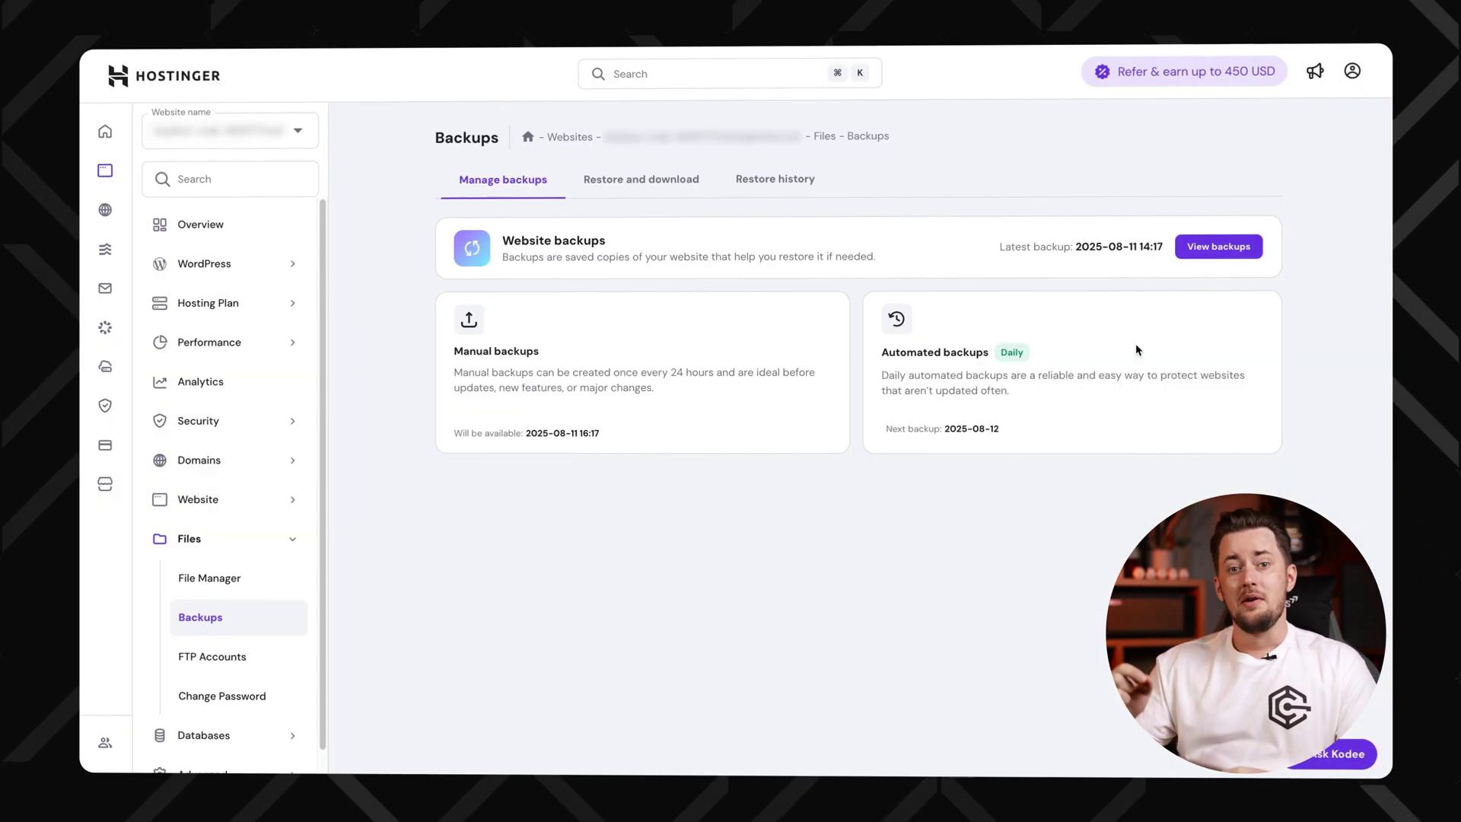
click(664, 186)
click(603, 287)
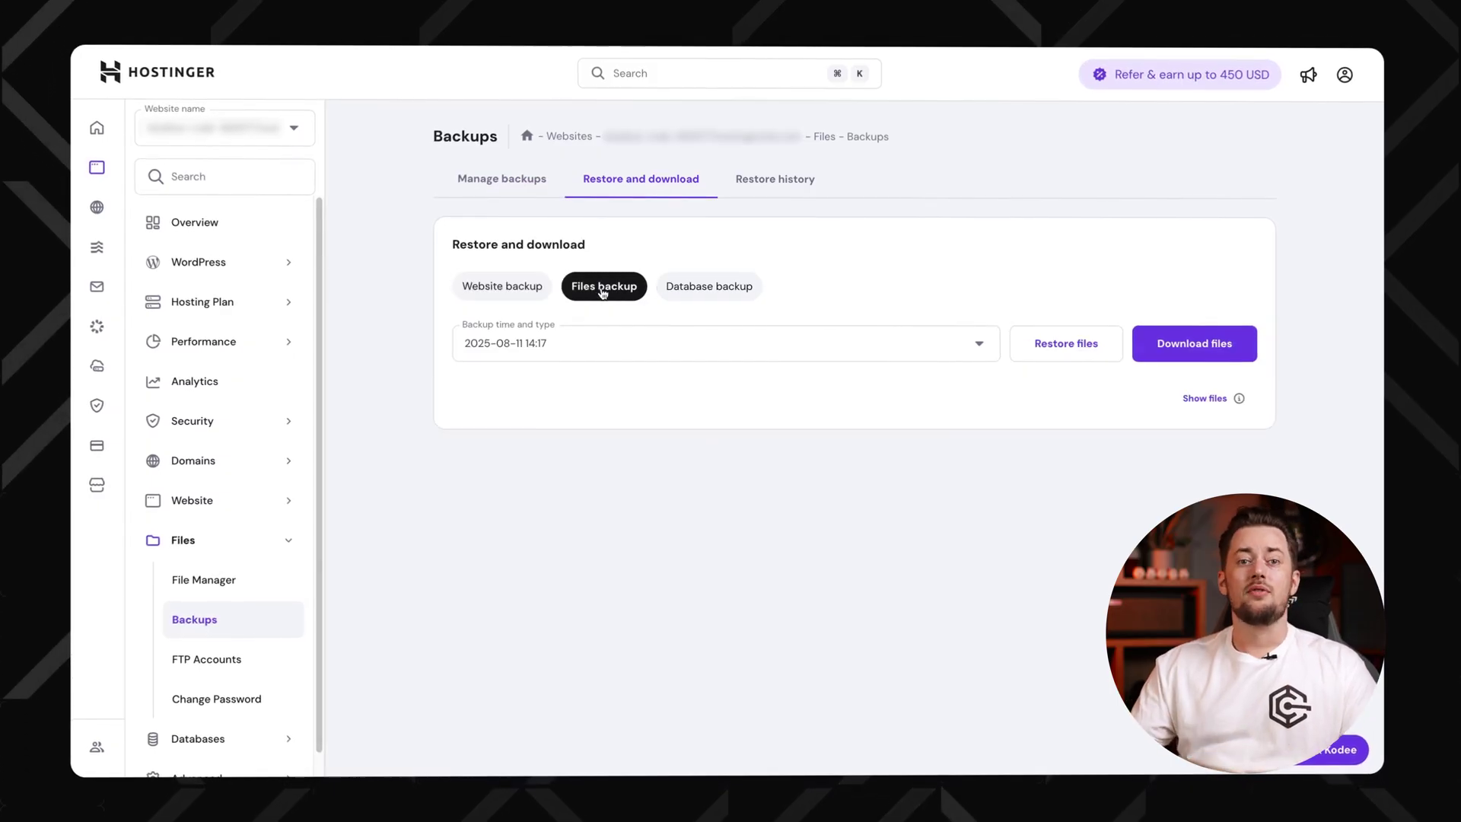
click(703, 290)
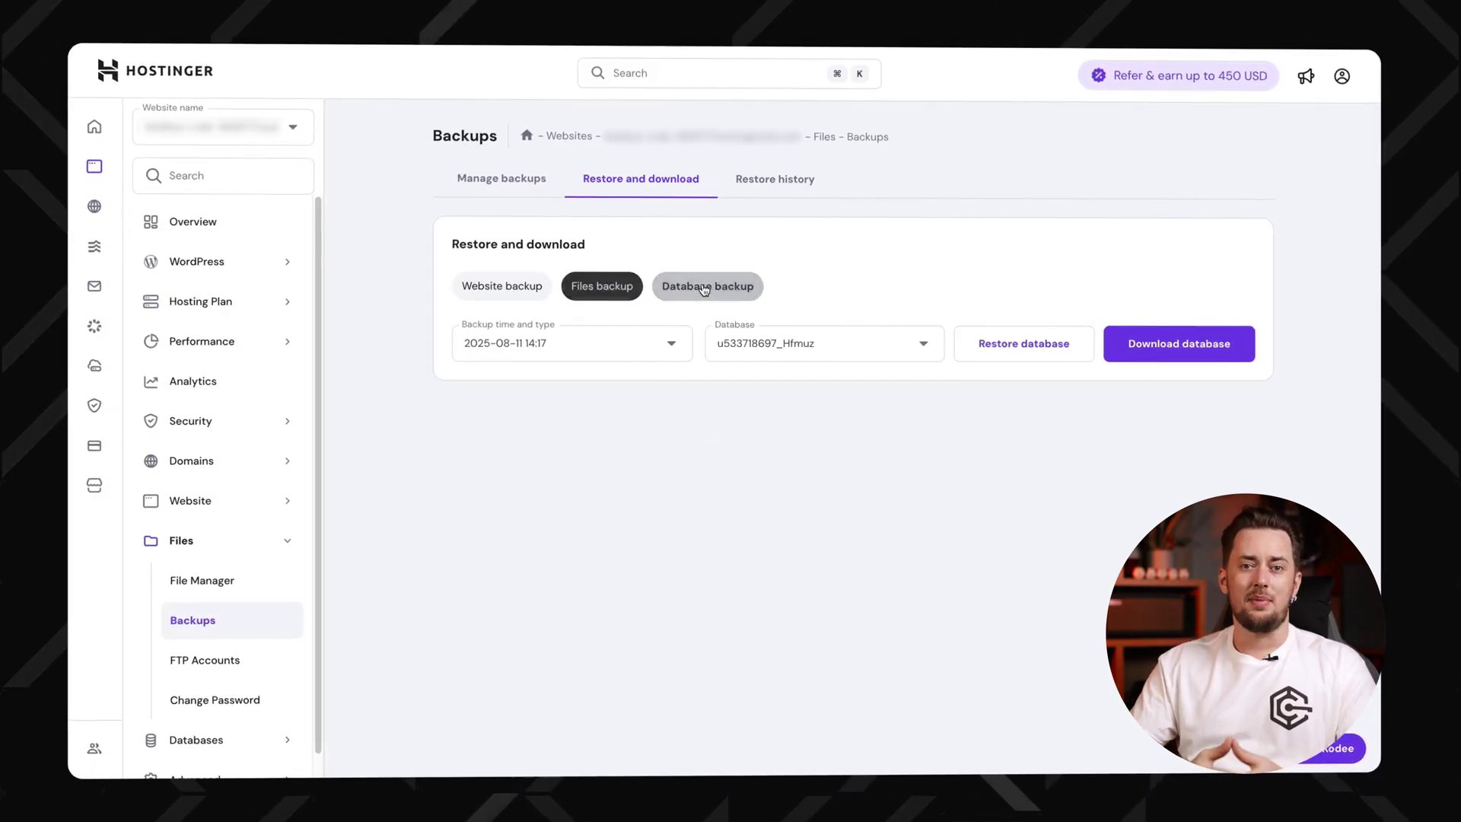
click(529, 291)
click(653, 348)
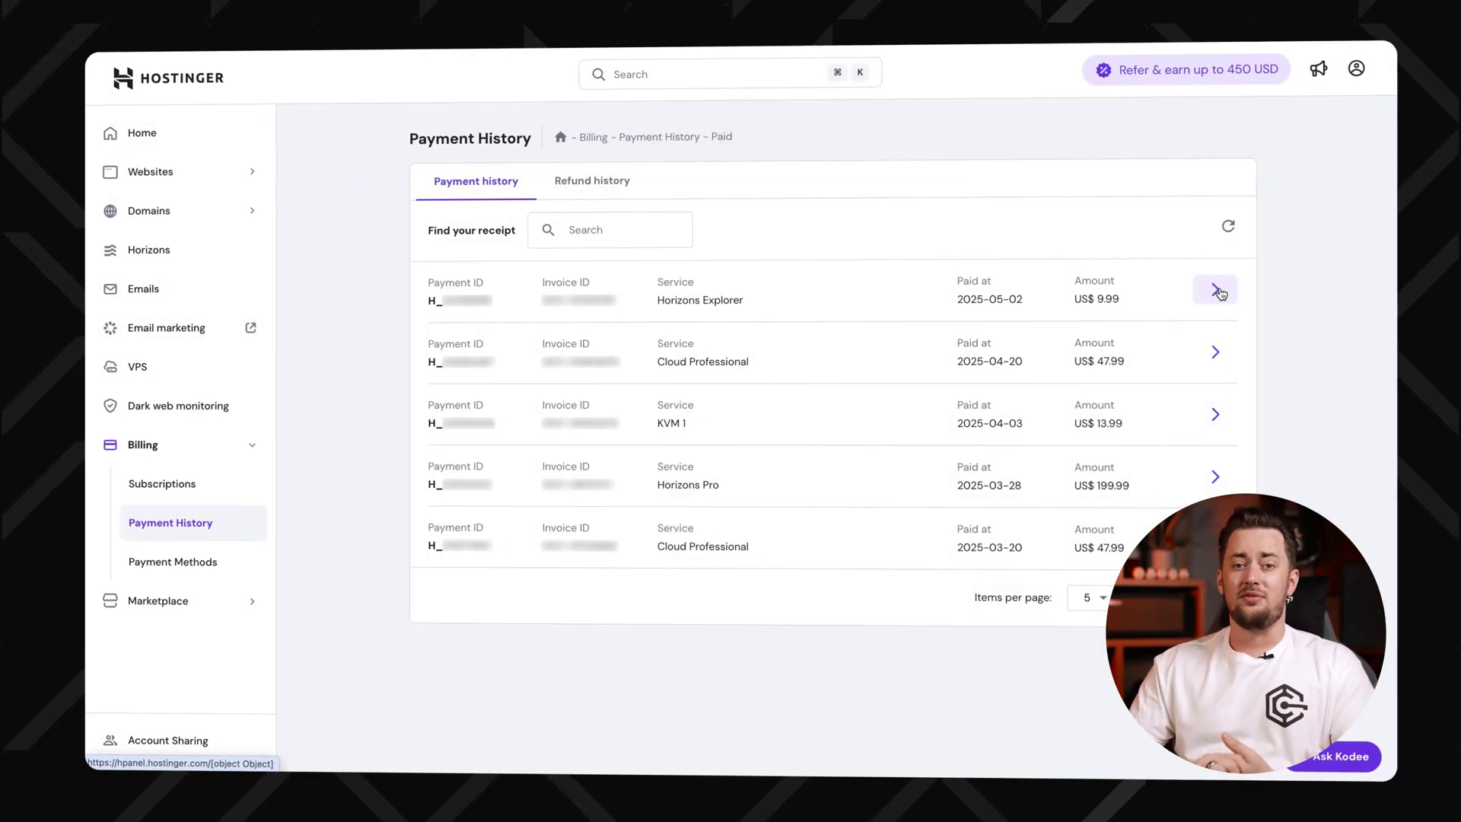
Step: View the Horizons Explorer payment's details, return to Payment History, and show the Refund history
click(1215, 290)
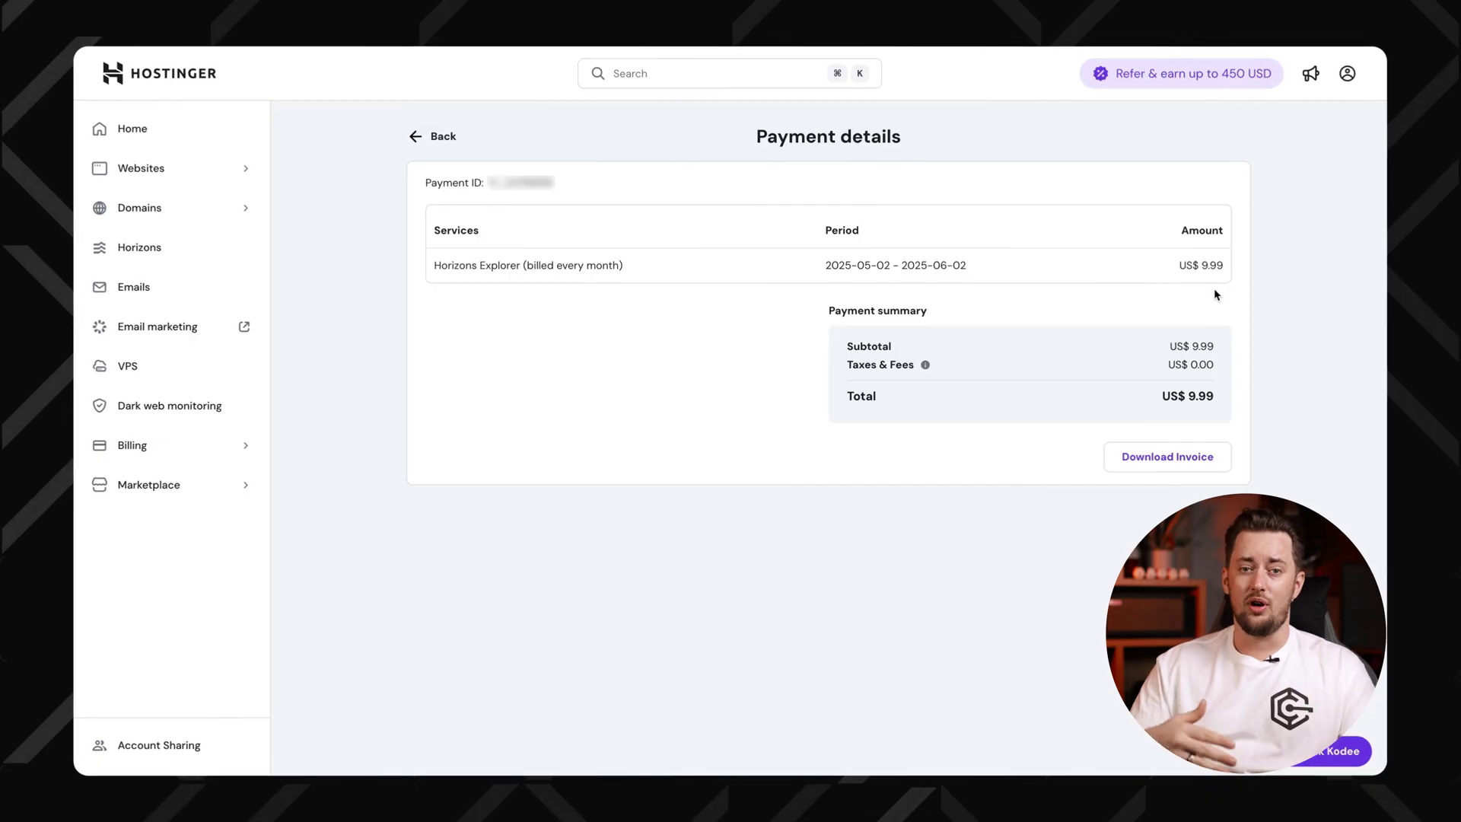
click(414, 136)
click(600, 181)
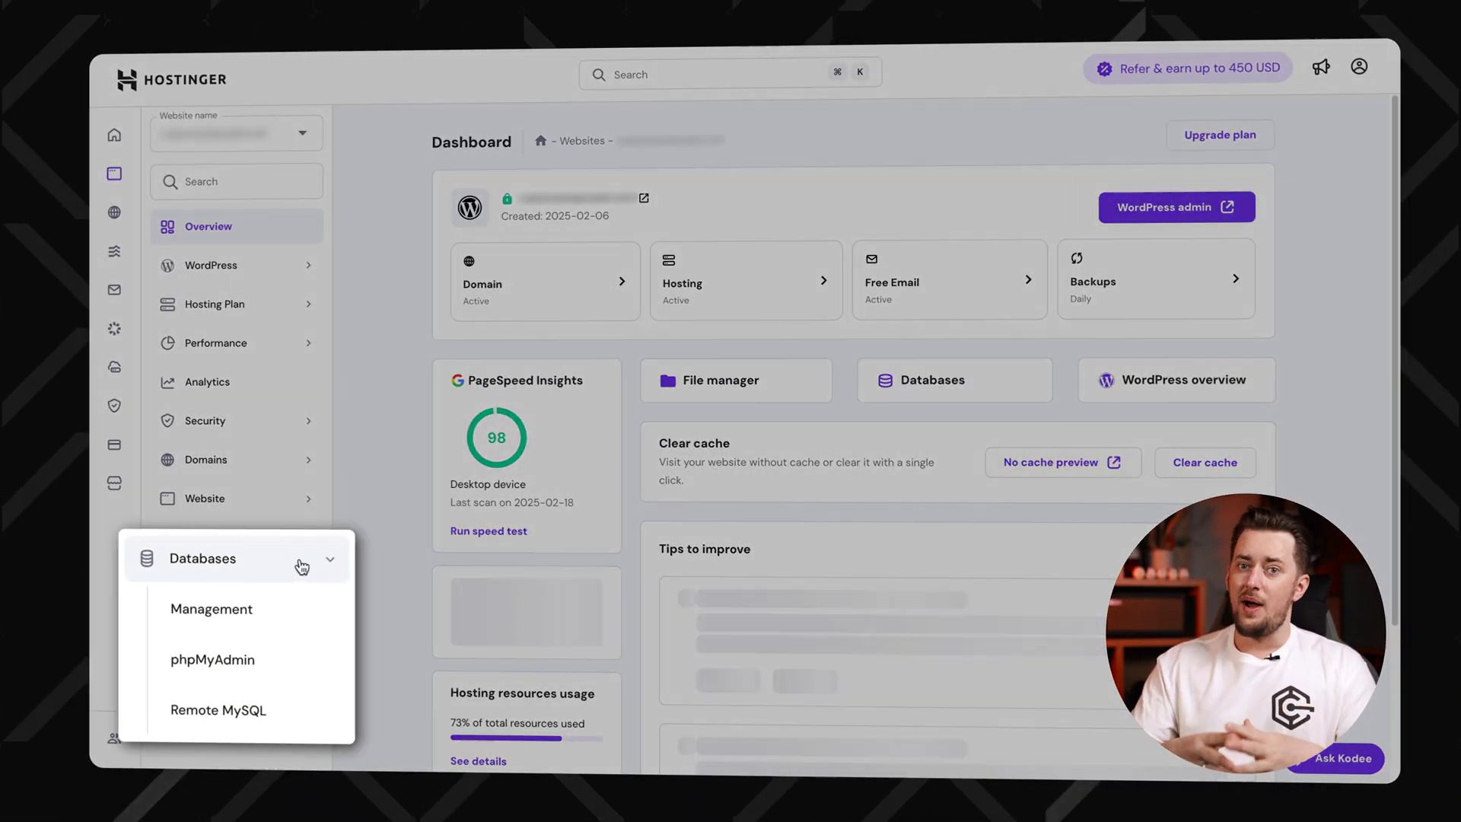
Step: Go to Databases > Management to view the site's MySQL databases
click(308, 597)
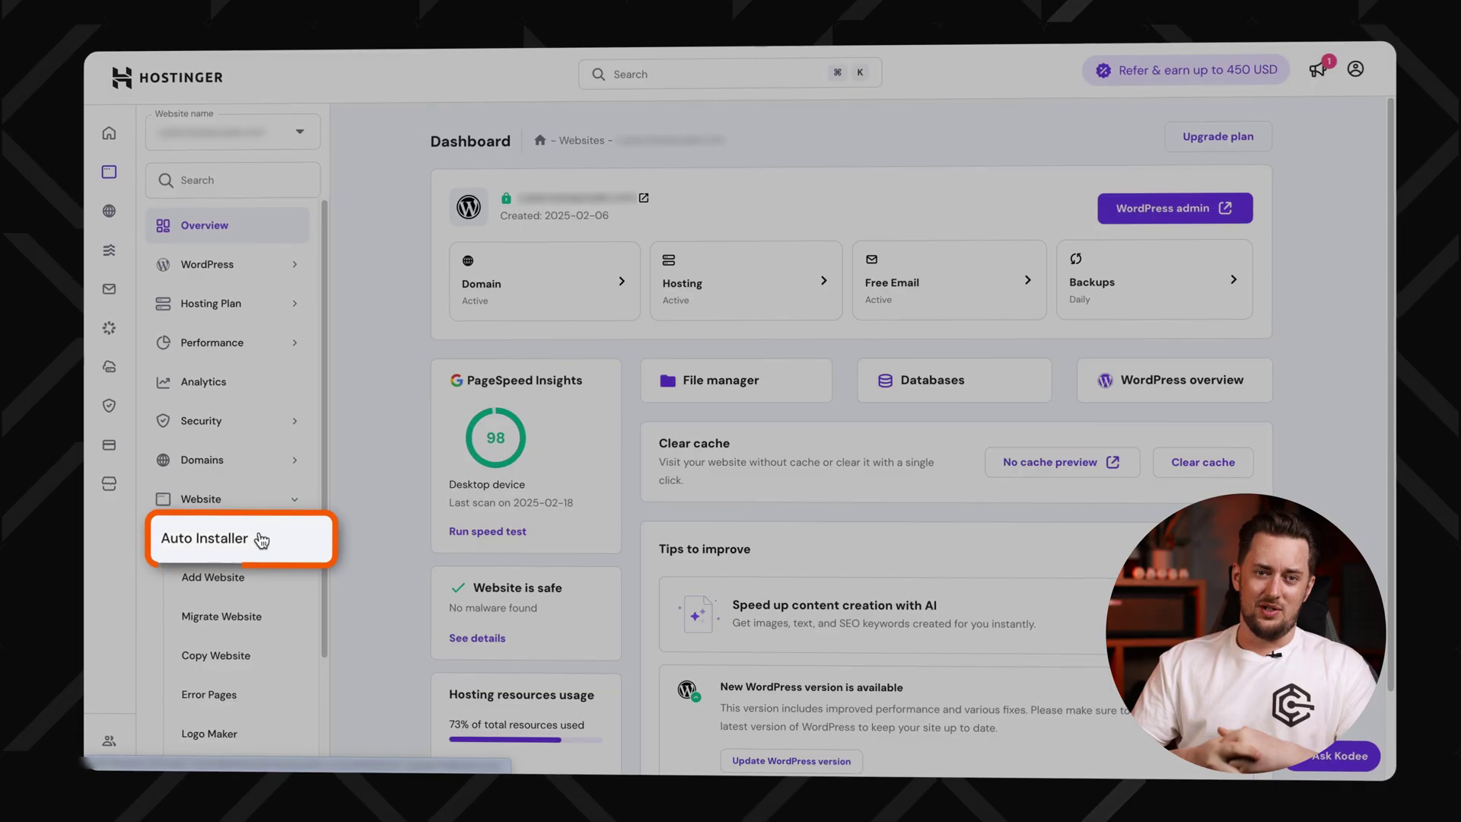
Step: In the Auto Installer, select the Other card and scroll through the installable applications
click(258, 538)
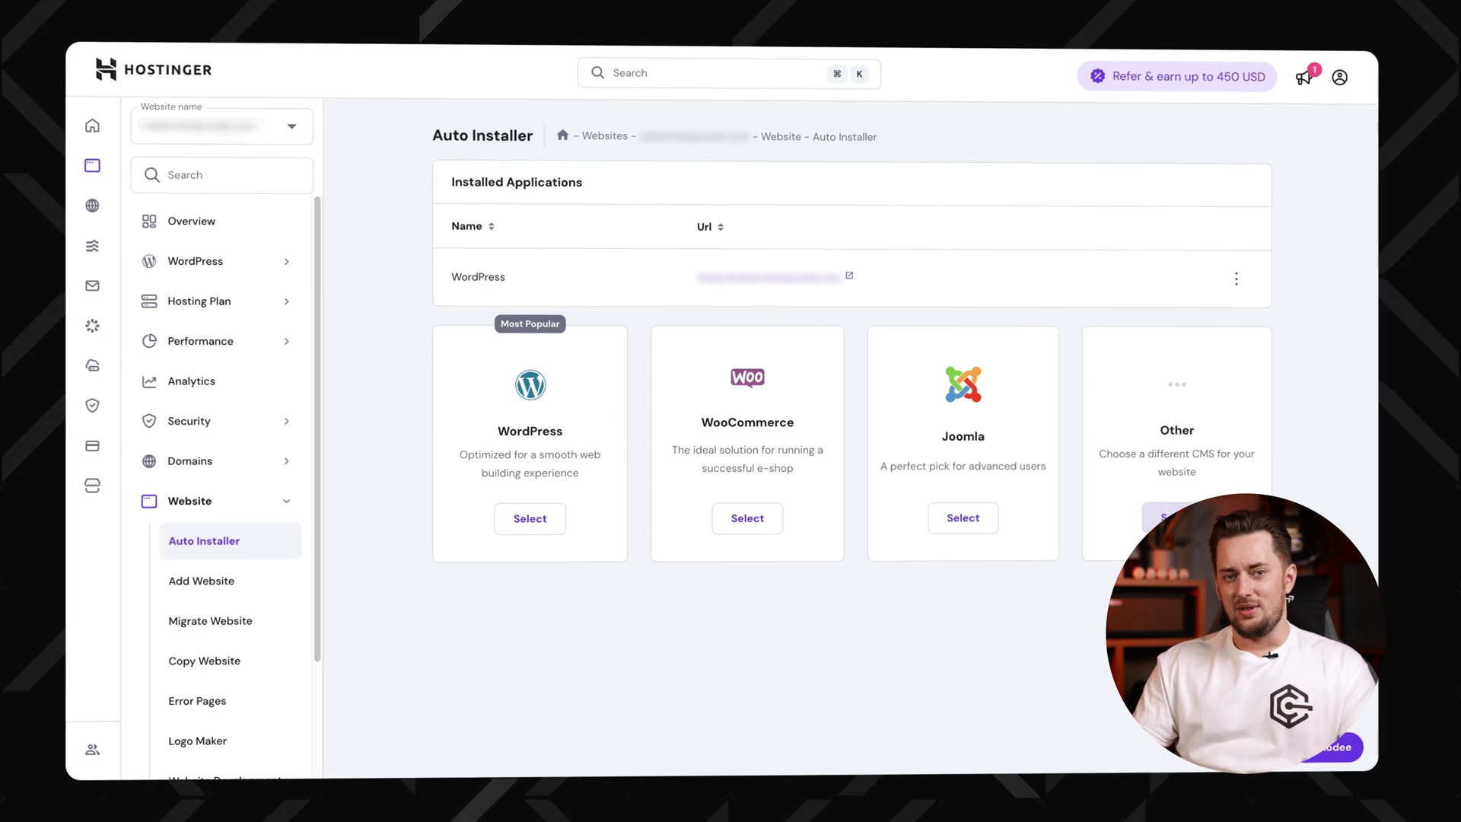
click(1152, 518)
scroll(1062, 675, down, 5)
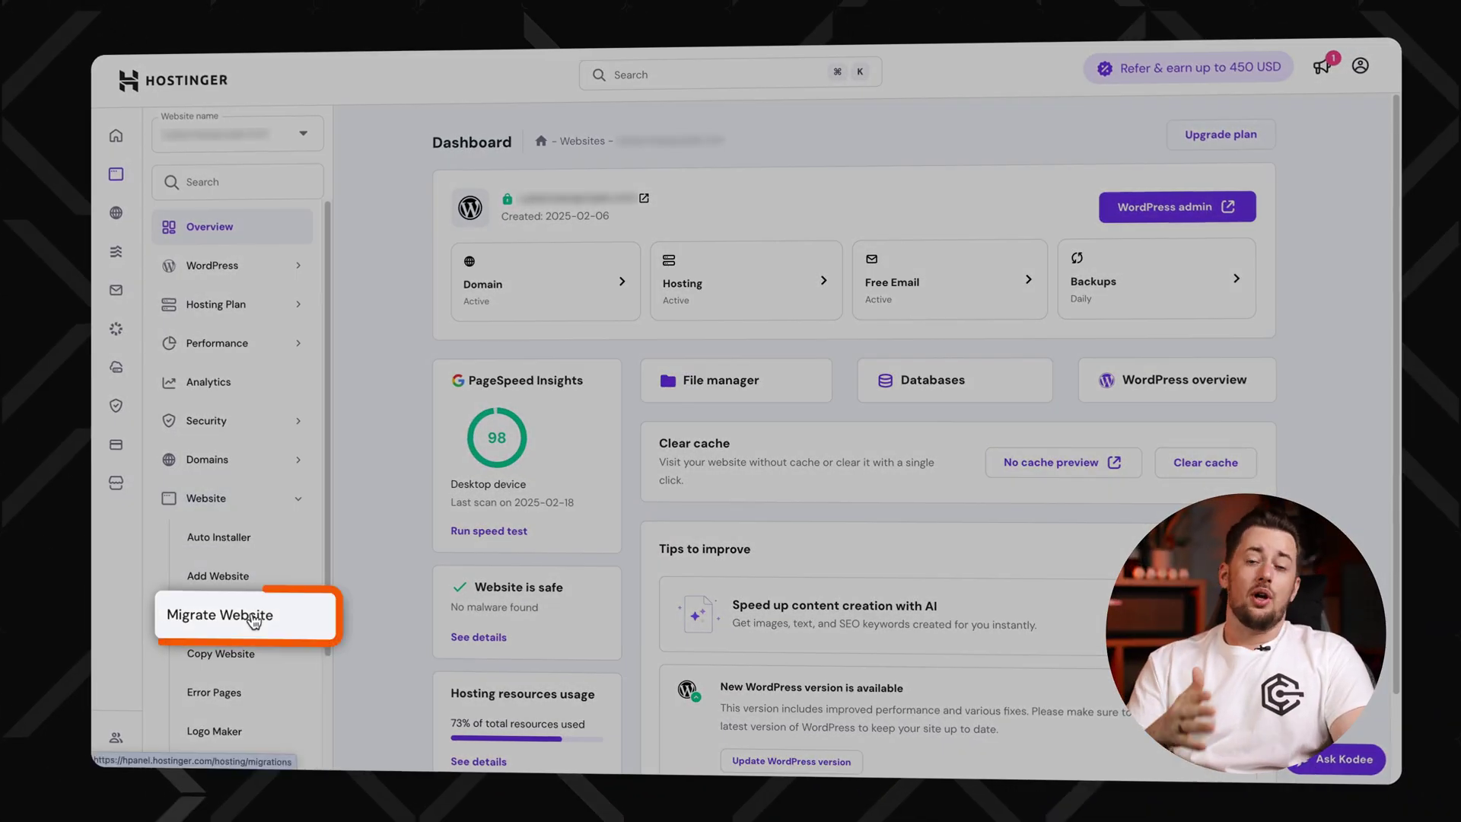
Step: Begin a new website migration request into a Business Web Hosting plan and continue
click(255, 633)
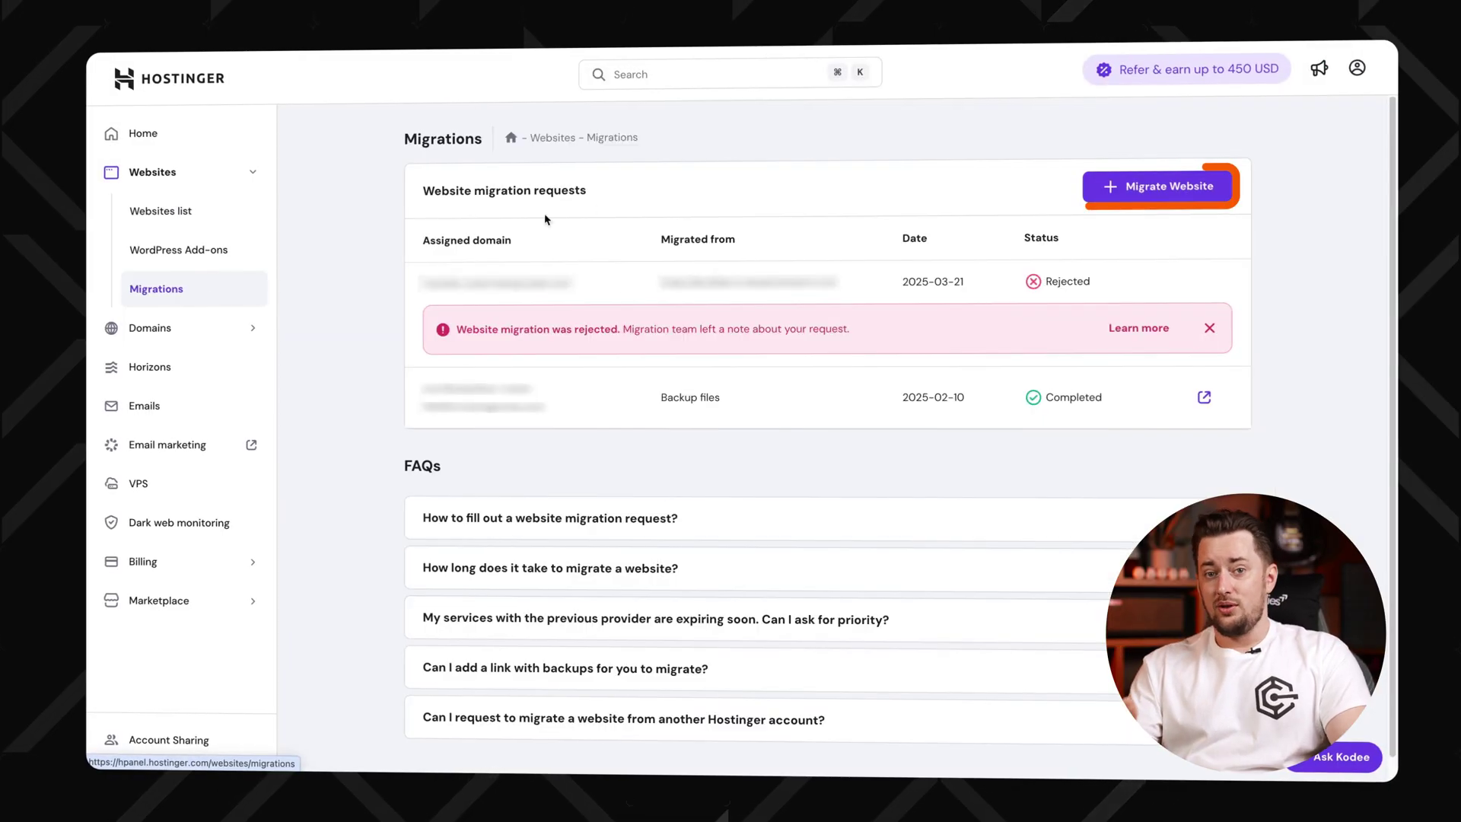
click(1130, 193)
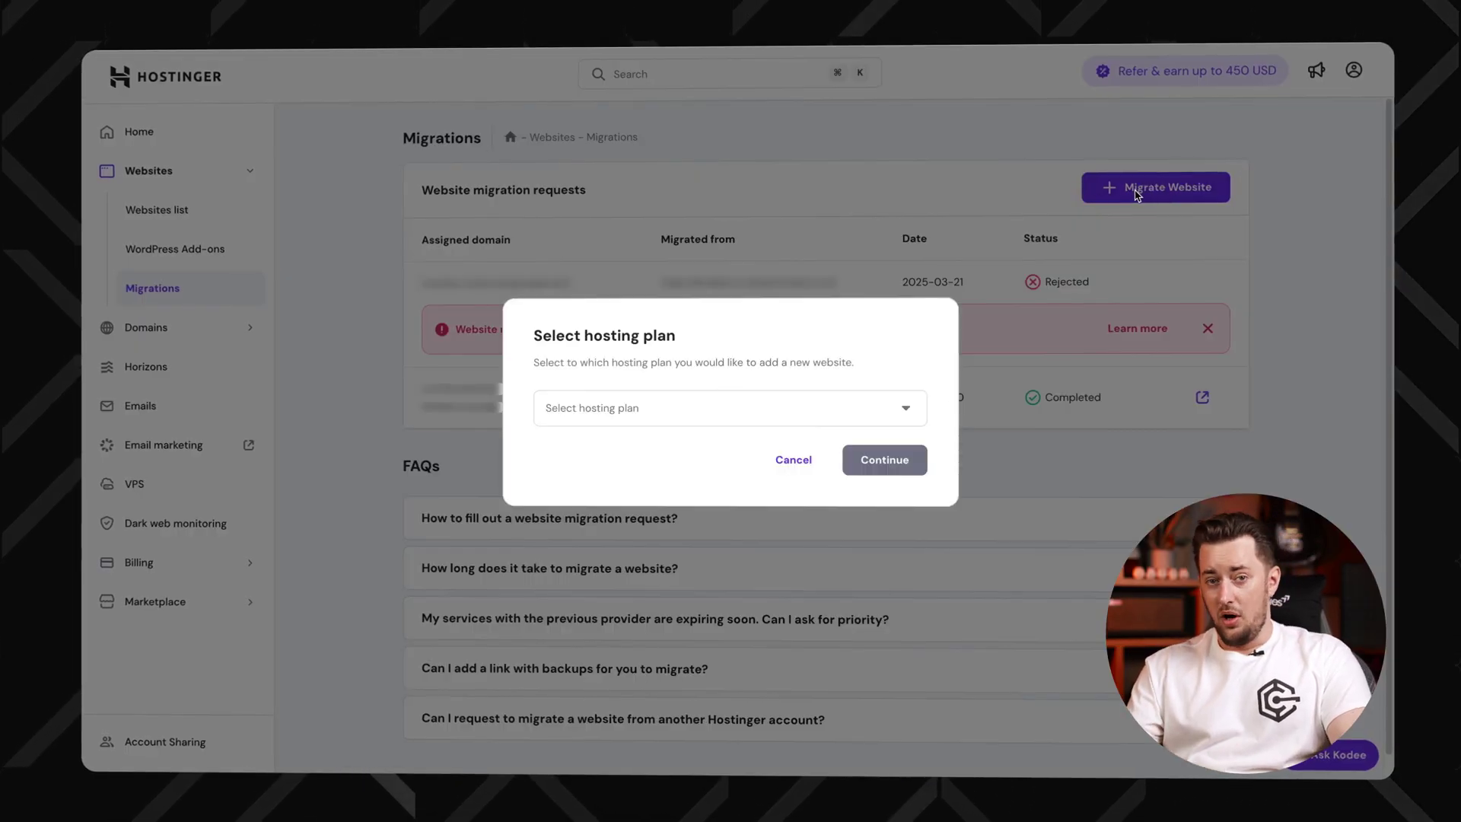
click(910, 408)
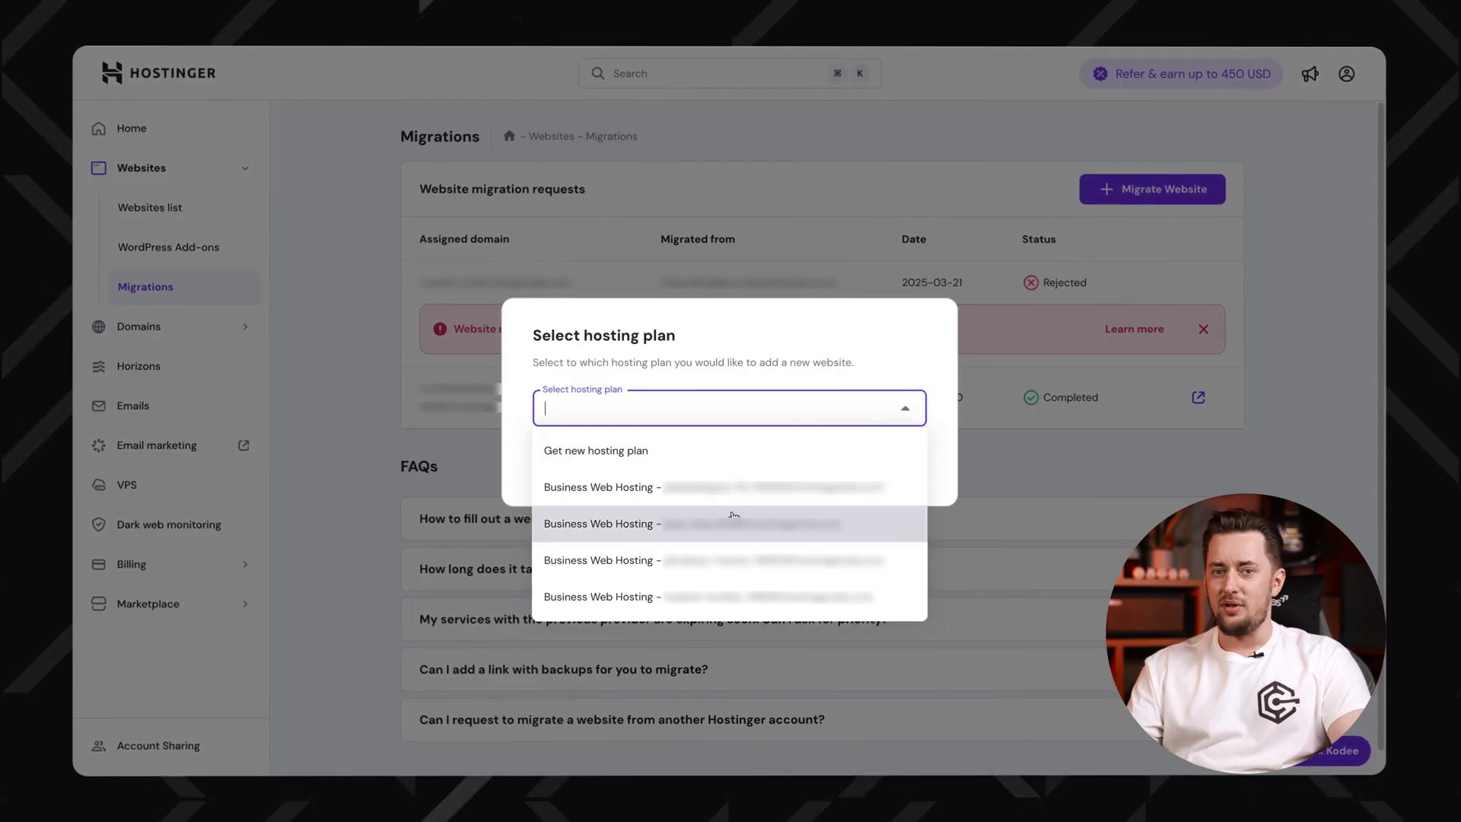
click(731, 560)
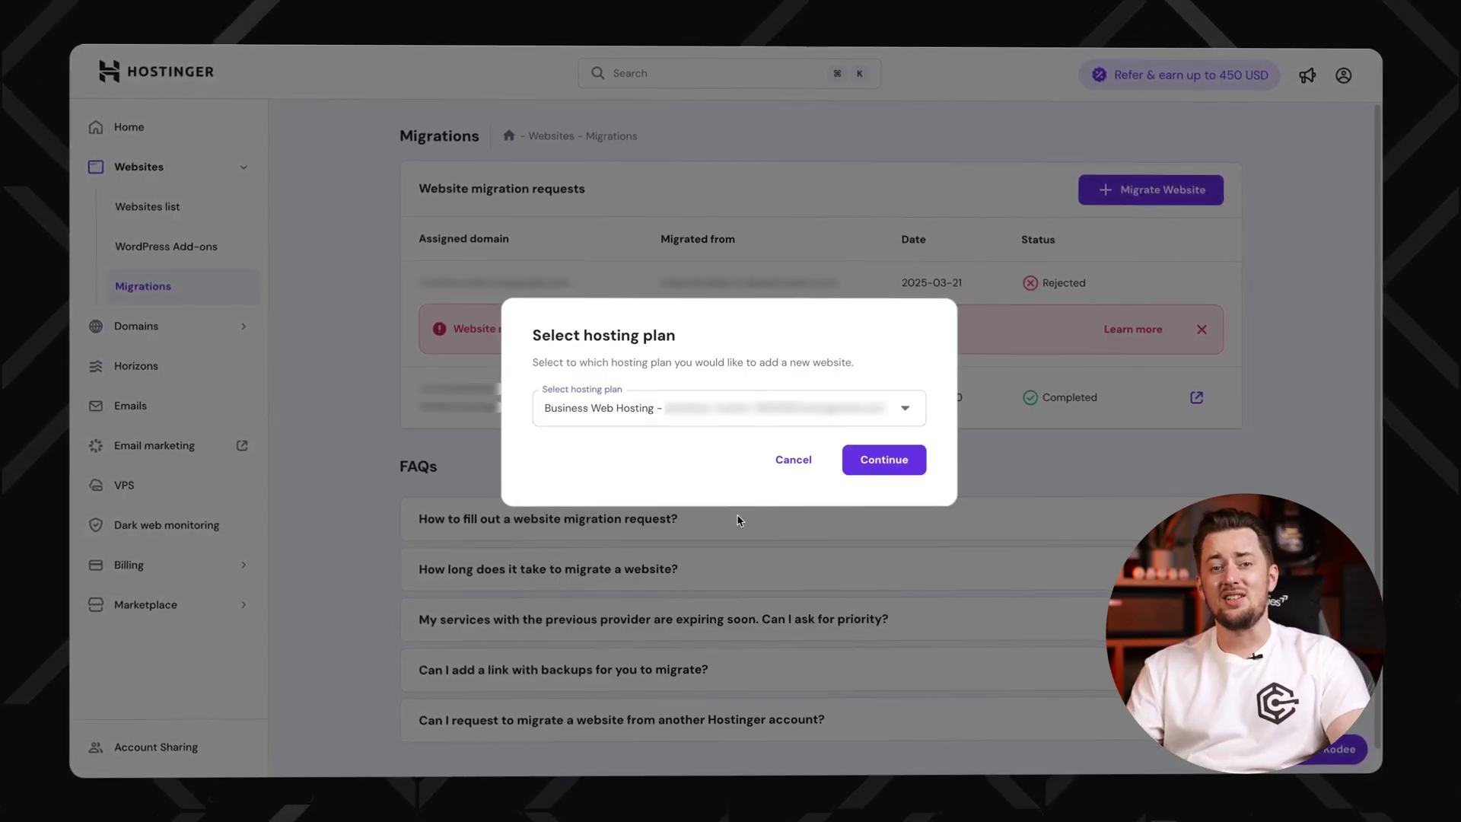
click(883, 461)
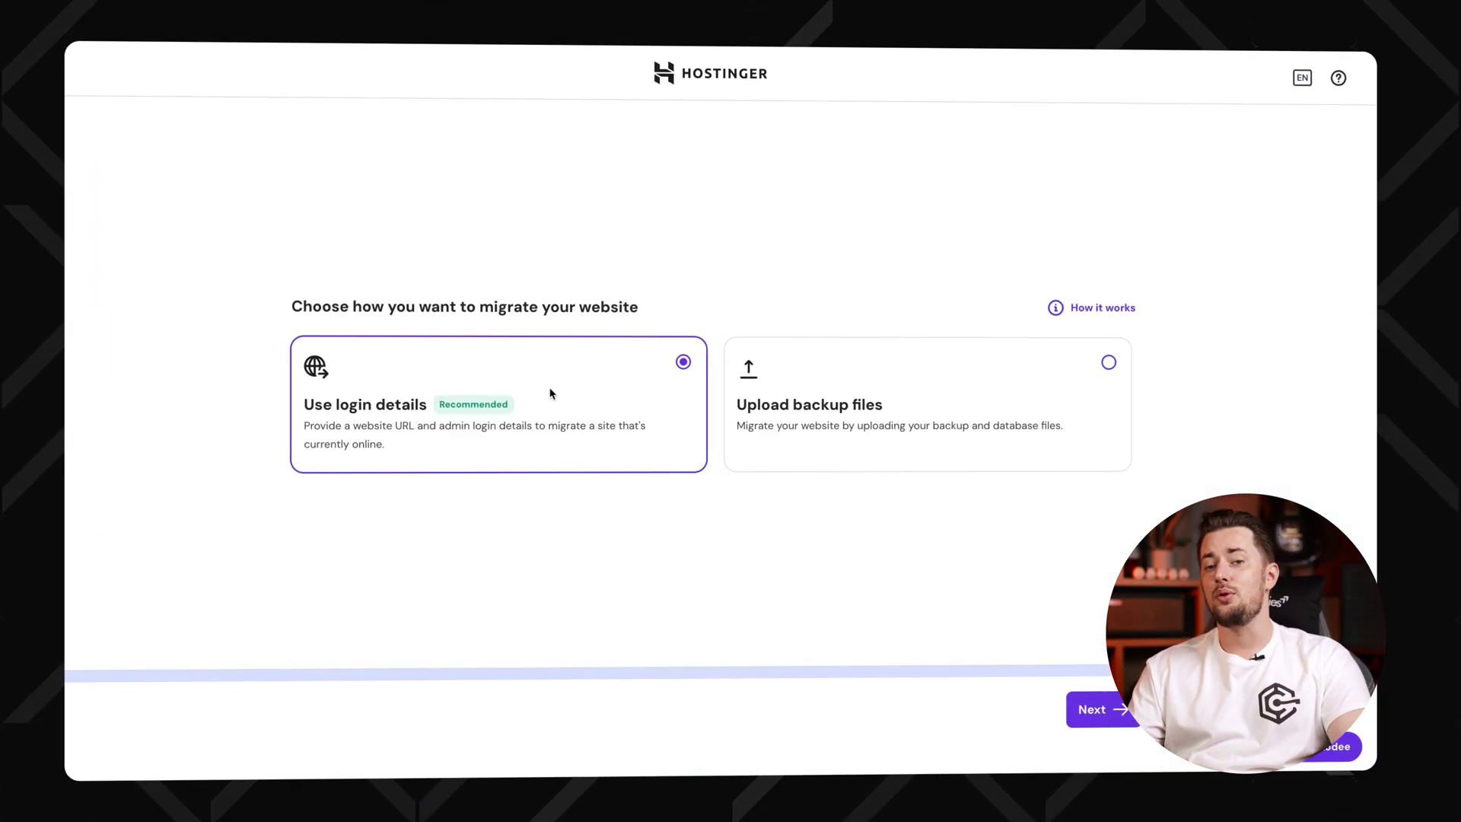
Step: Keep 'Use login details' as the migration method and move on to the website URL step
click(1088, 706)
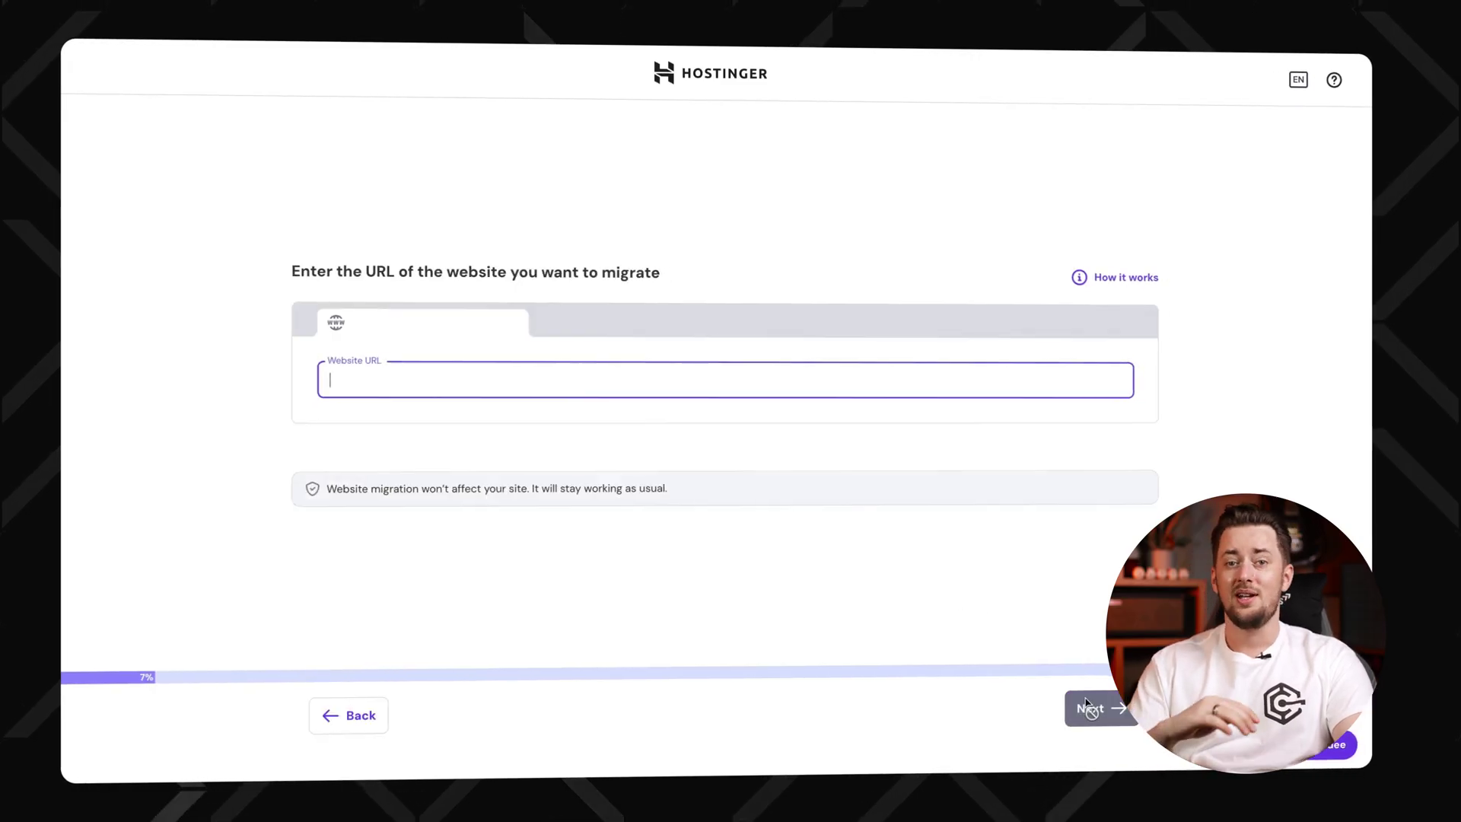